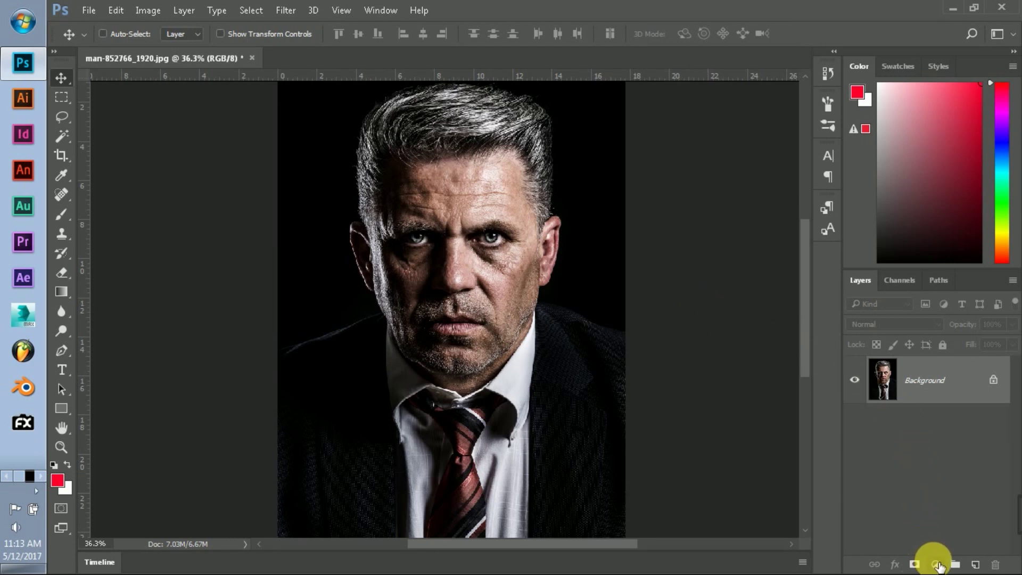
# Open the new fill or adjustment layer menu at the bottom of the Layers panel.
pyautogui.click(937, 566)
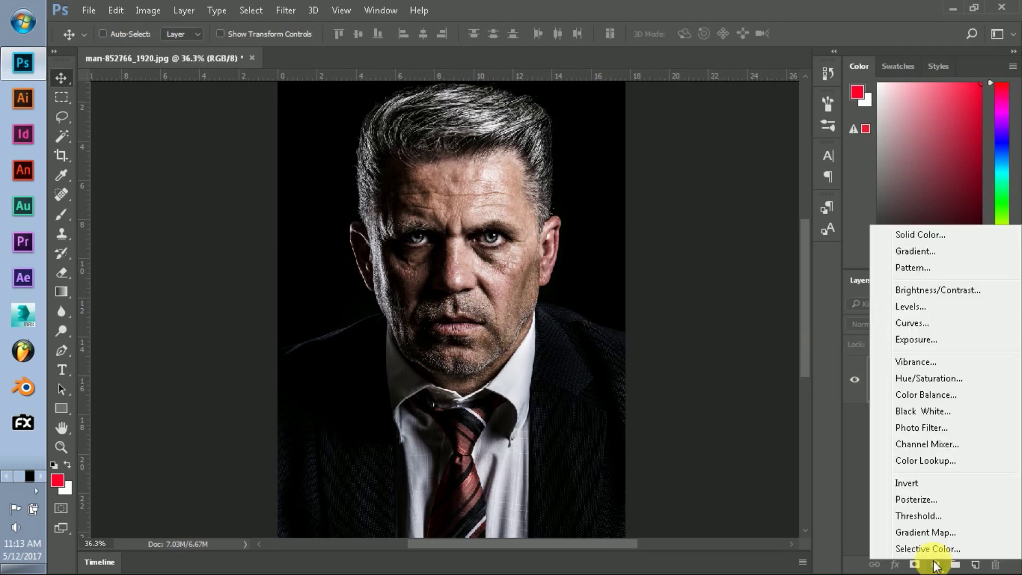
# Add a Solid Color fill layer in bright red (ff002b).
pyautogui.click(914, 236)
pyautogui.moveTo(776, 148); pyautogui.dragTo(805, 80)
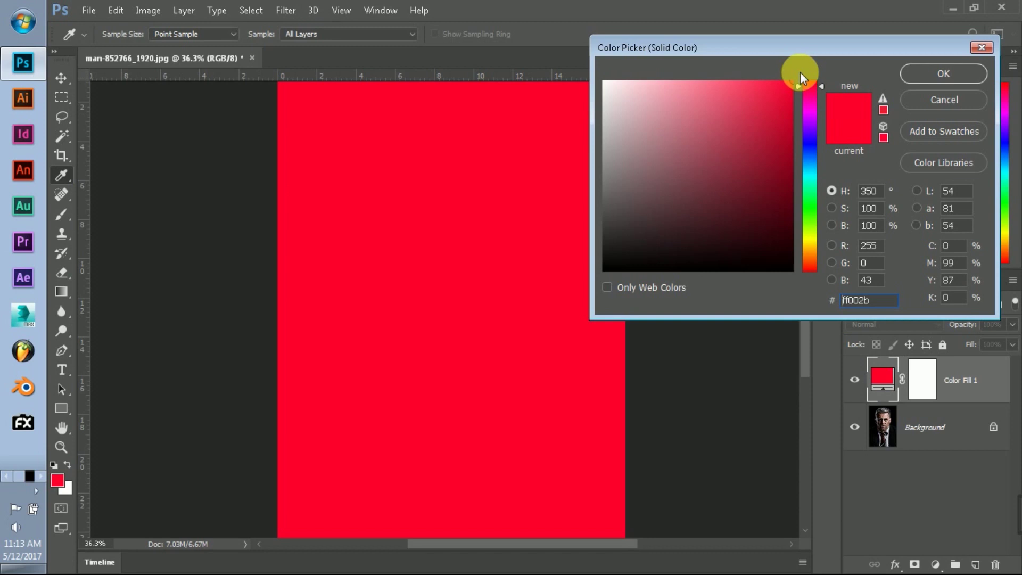
pyautogui.click(939, 72)
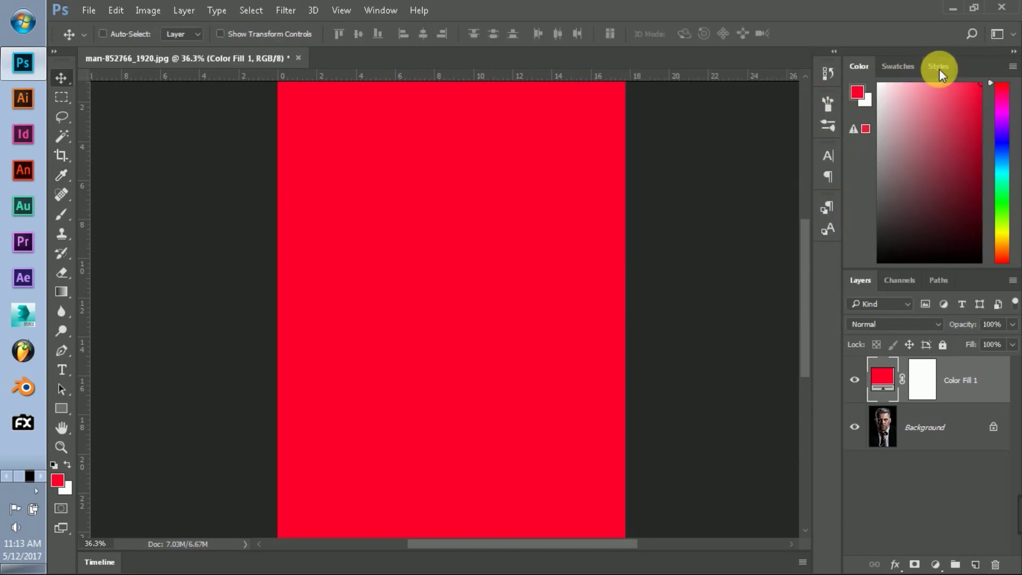
# Fade the red fill's mask with a black-to-white gradient so red covers only the left side.
pyautogui.click(915, 377)
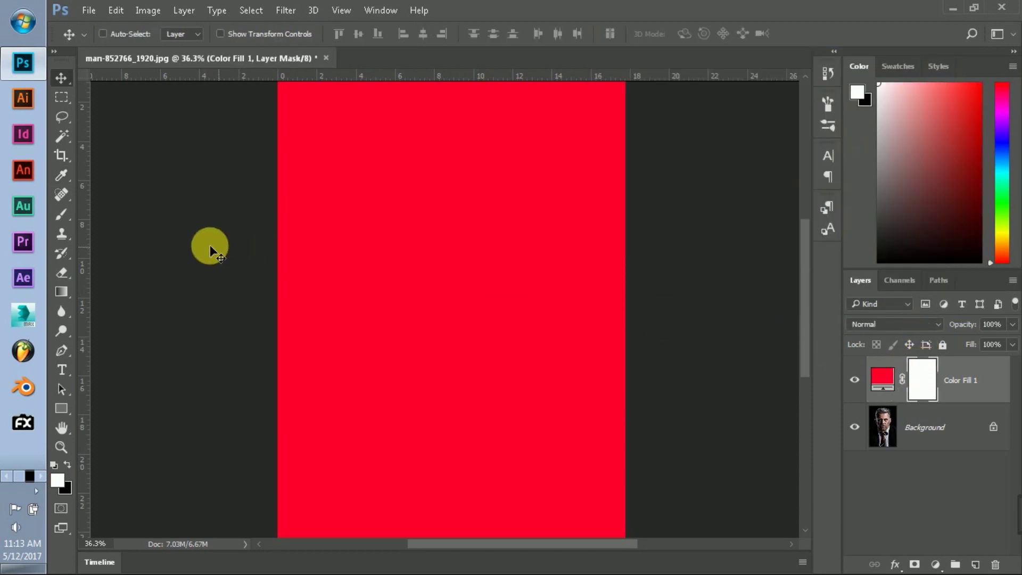
pyautogui.click(58, 292)
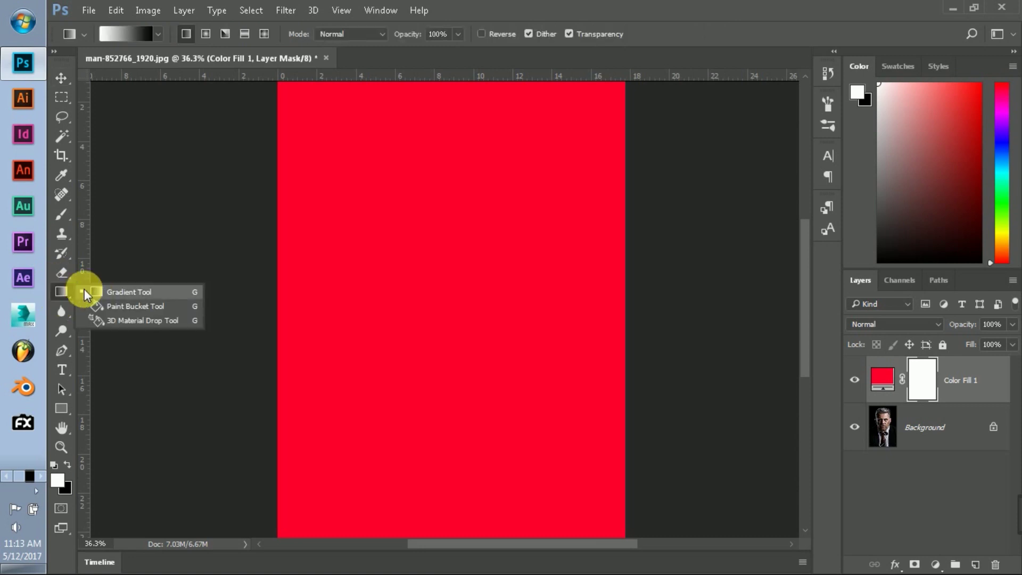
pyautogui.click(99, 290)
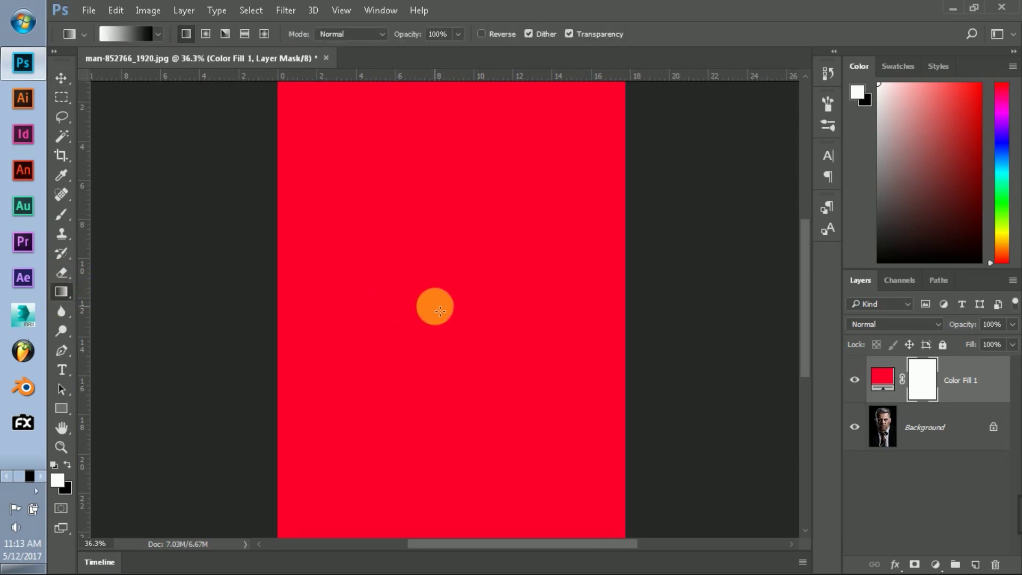
pyautogui.moveTo(482, 310); pyautogui.dragTo(482, 309)
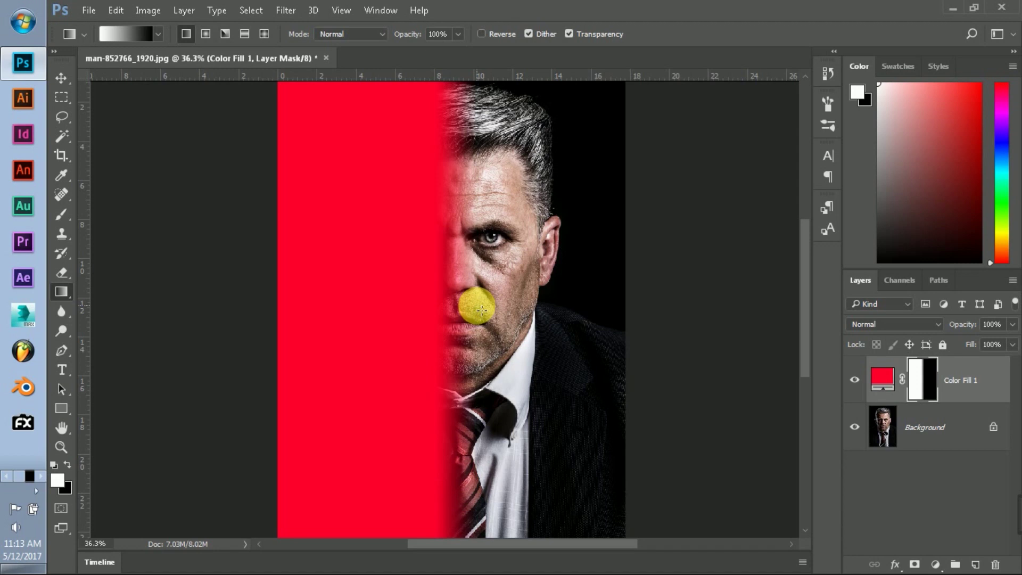
pyautogui.moveTo(410, 288); pyautogui.dragTo(516, 286)
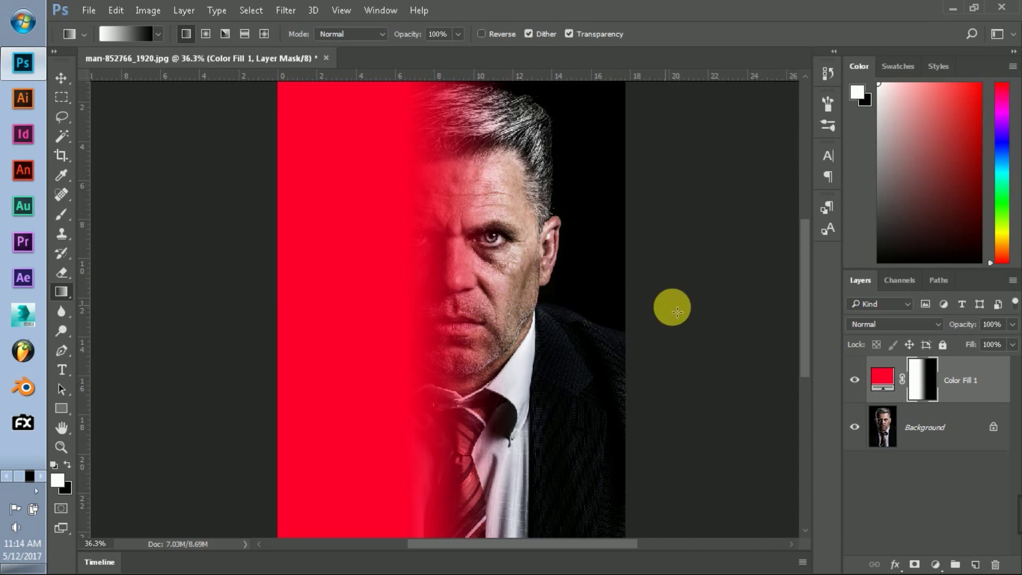
pyautogui.click(888, 434)
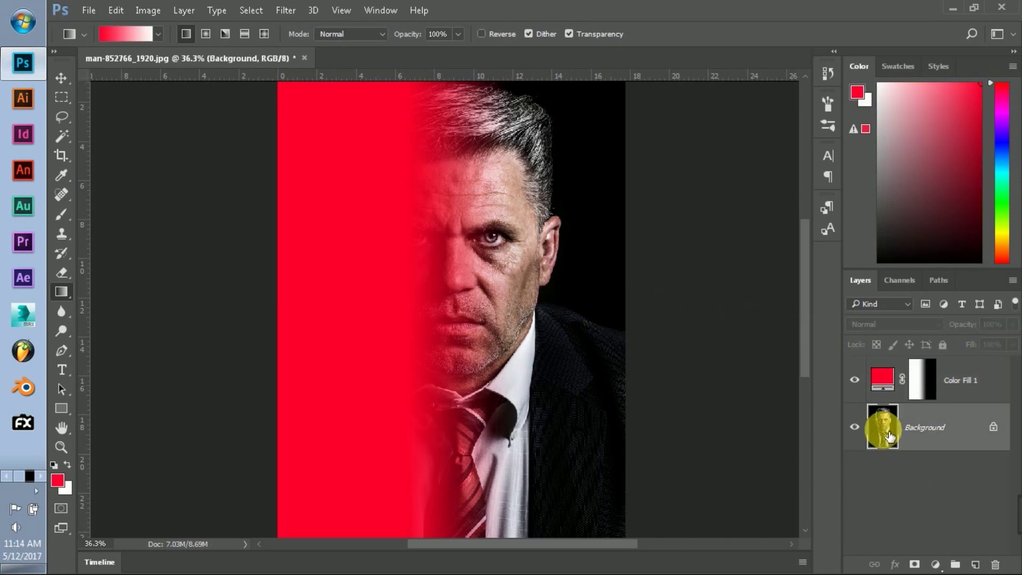
# Add a second Solid Color fill layer in blue (0600ff).
pyautogui.click(936, 565)
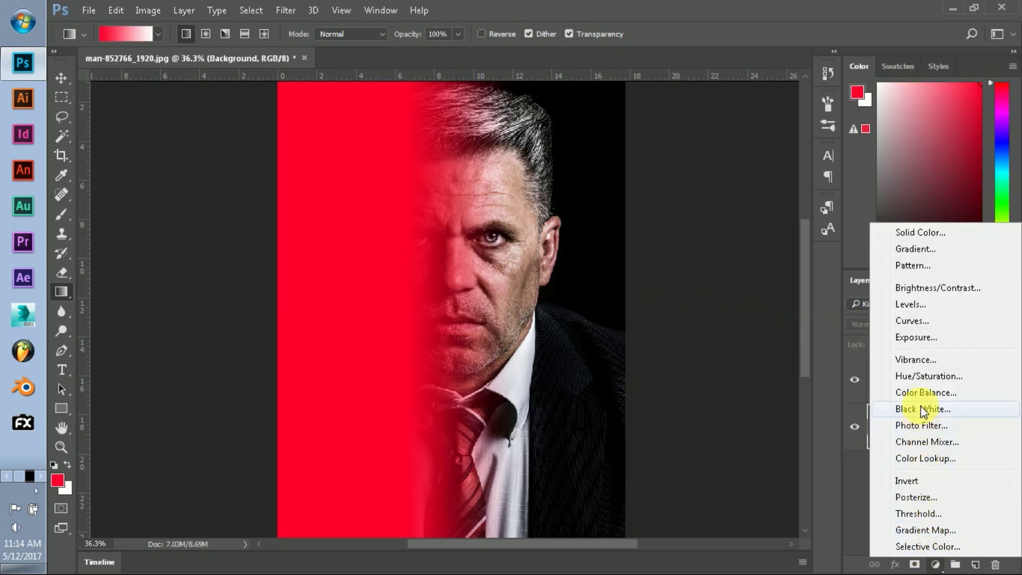
pyautogui.click(910, 233)
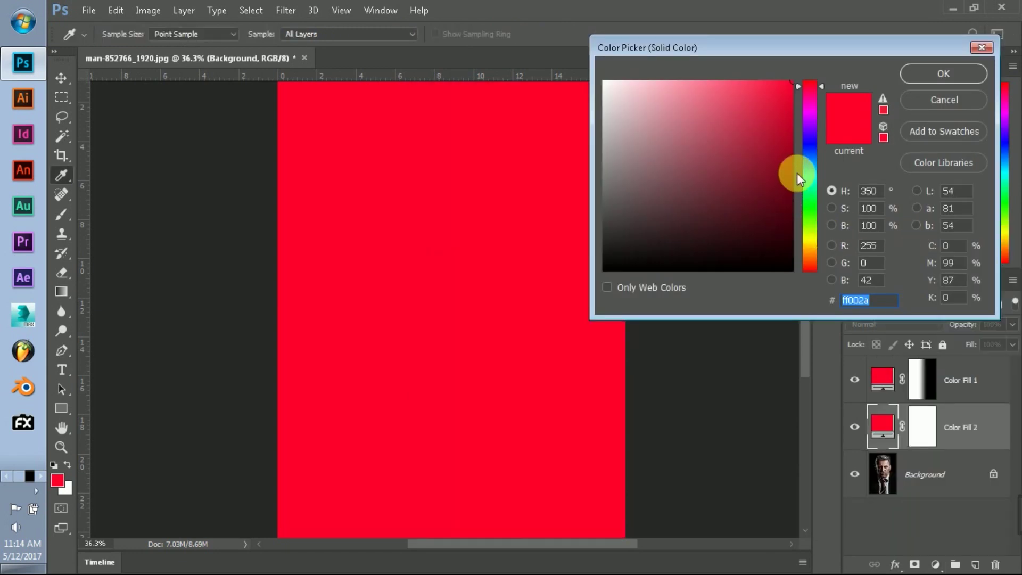
pyautogui.click(811, 143)
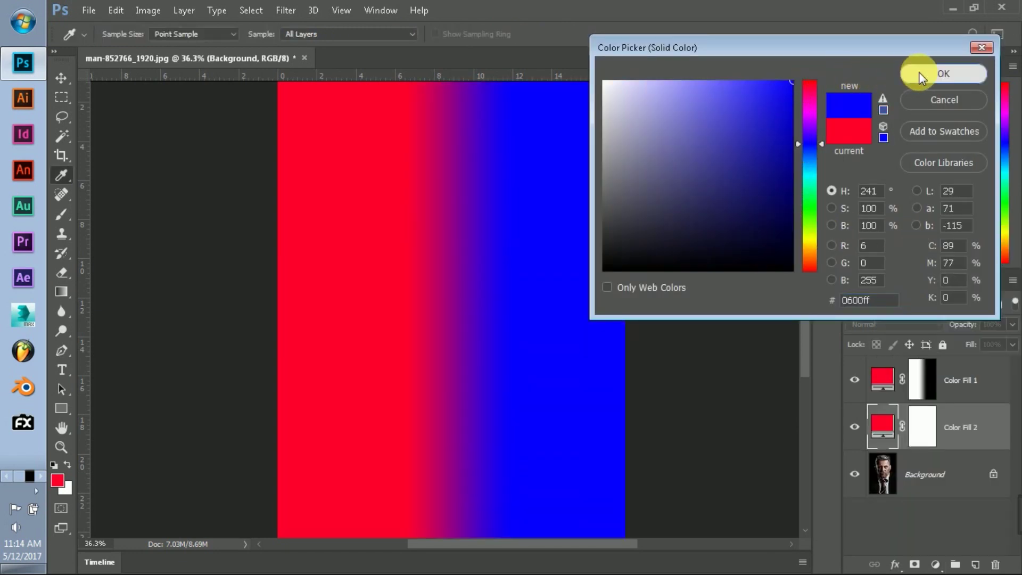
pyautogui.click(919, 72)
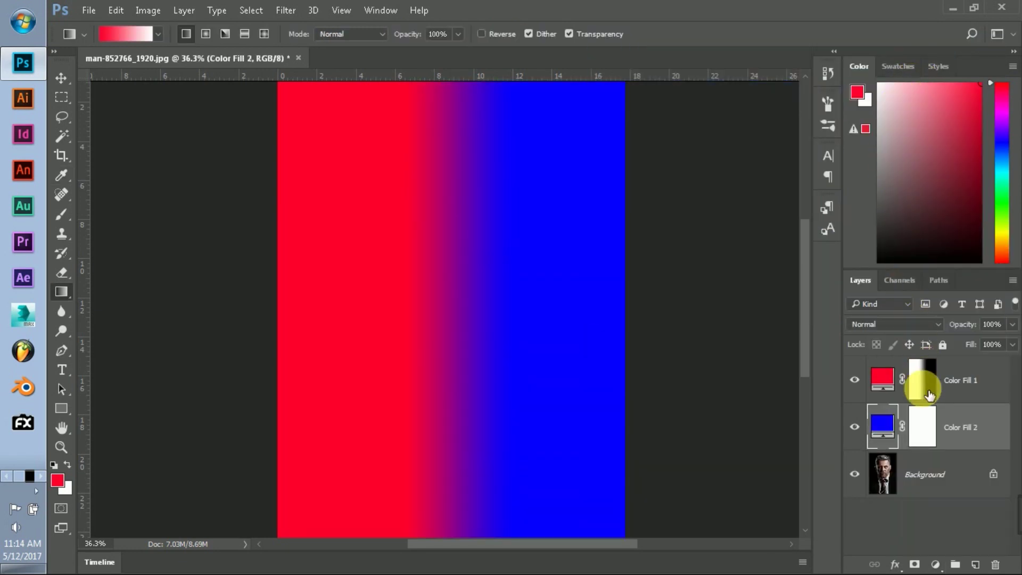
# Fade the blue fill's mask with a right-to-left gradient so blue covers only the right side.
pyautogui.click(922, 426)
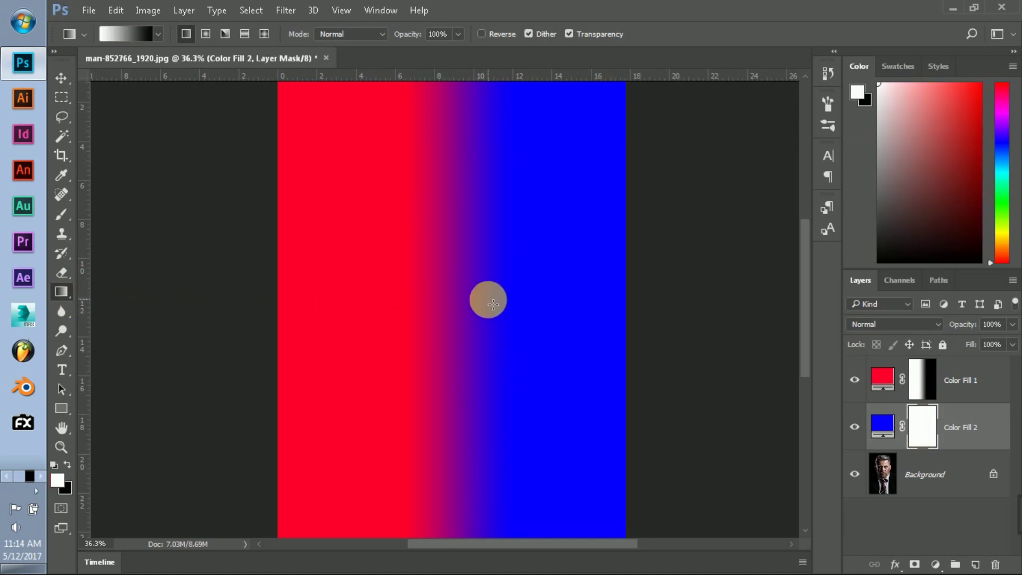
pyautogui.moveTo(494, 305); pyautogui.dragTo(427, 307)
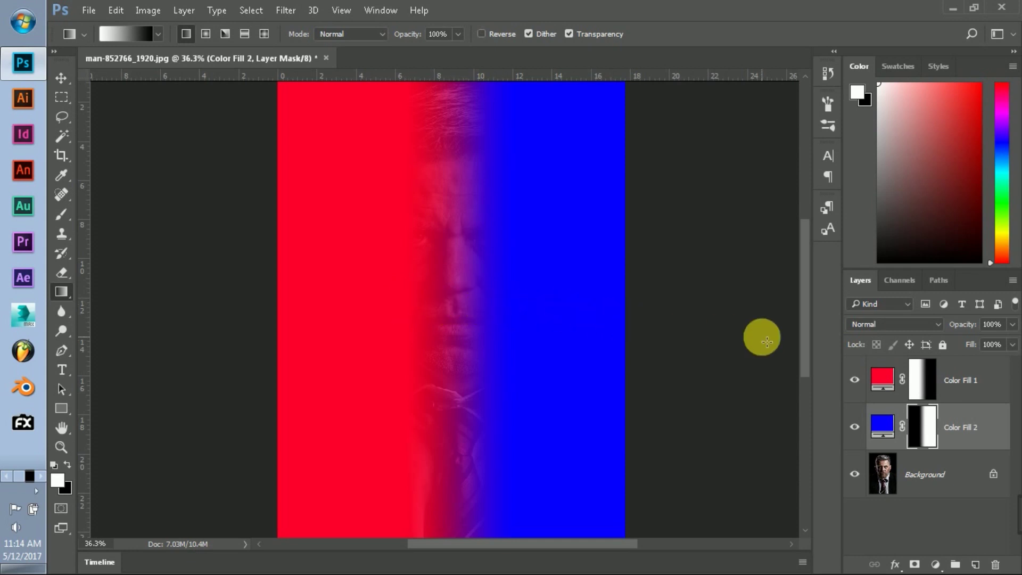
pyautogui.click(883, 374)
pyautogui.click(872, 324)
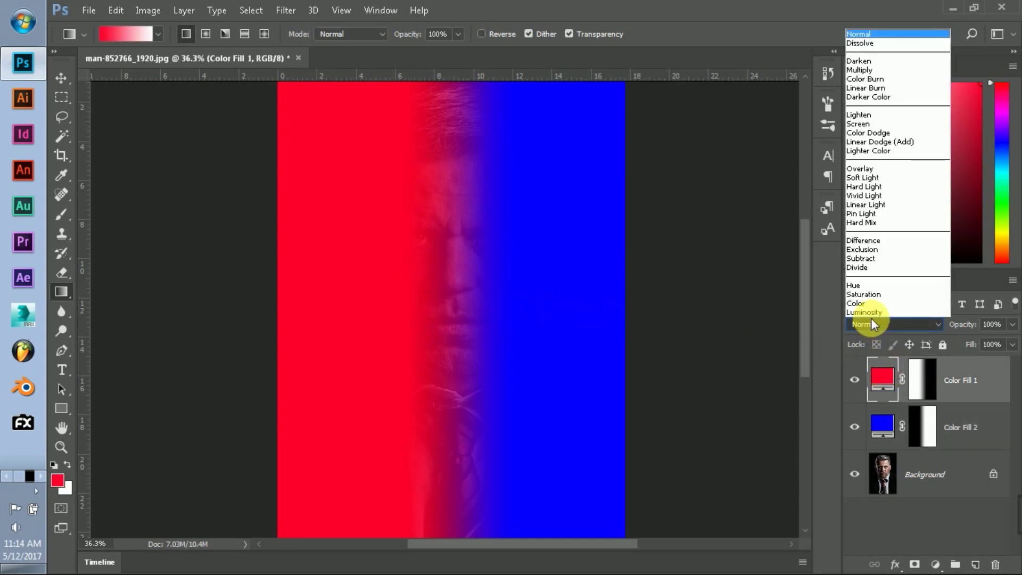
# Set Color Fill 1 and Color Fill 2 to Overlay, and unlock Background as Layer 0.
pyautogui.click(860, 169)
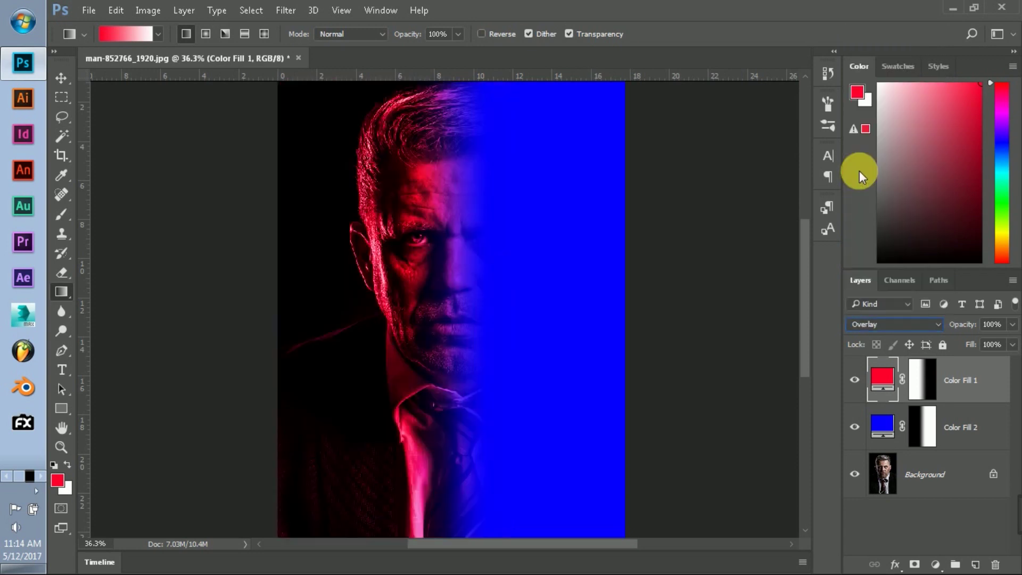
pyautogui.click(883, 427)
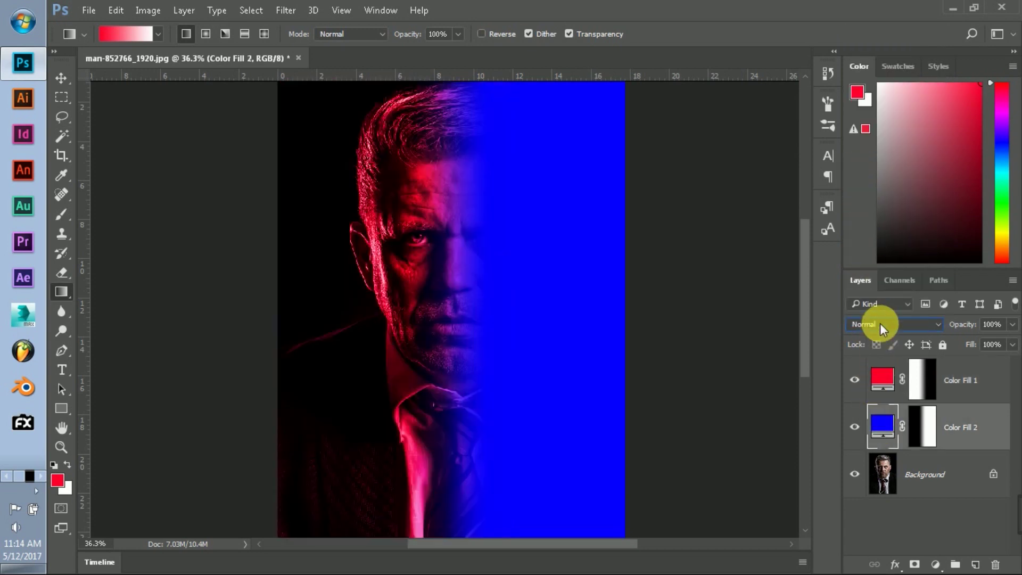
pyautogui.click(879, 325)
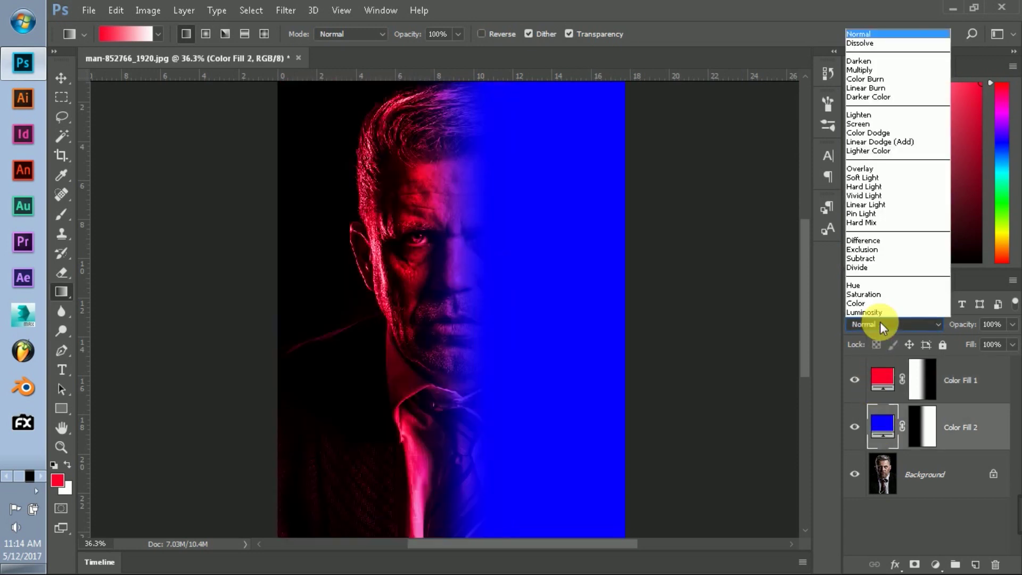
pyautogui.click(864, 170)
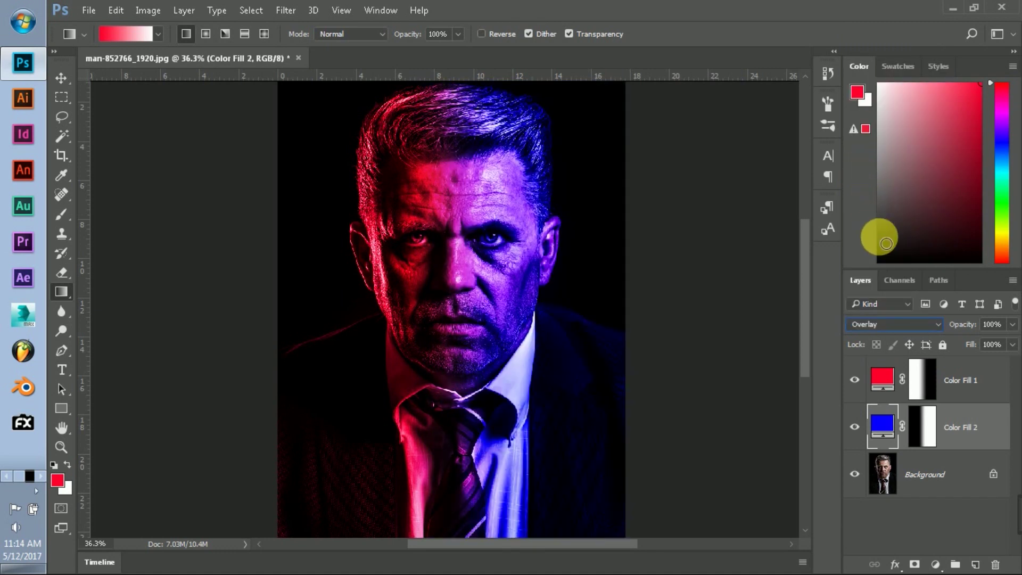
pyautogui.doubleClick(883, 473)
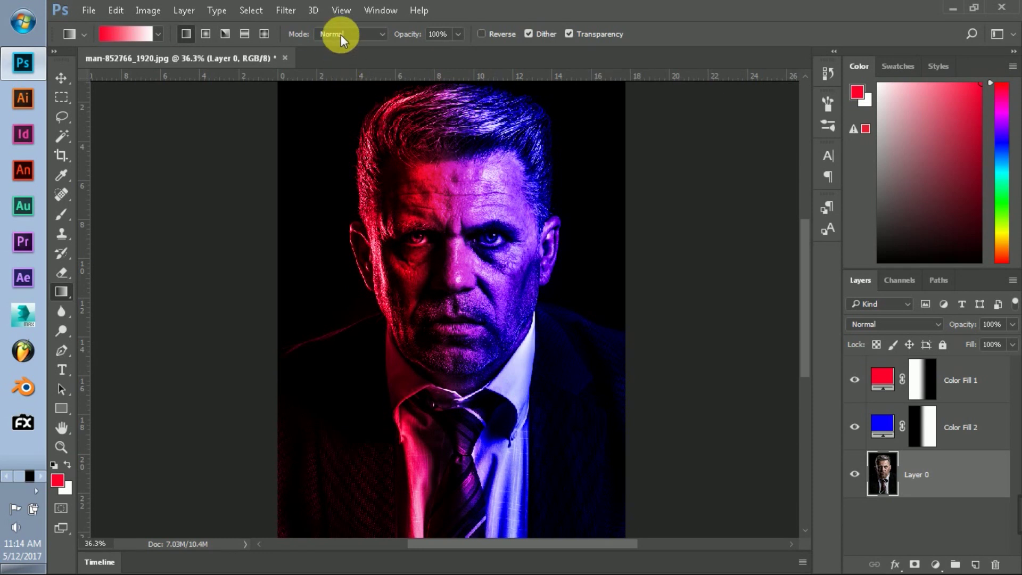
# Paint a red Color Dodge brush glow down the left cheek and shoulder, then pick blue.
pyautogui.moveTo(65, 215); pyautogui.dragTo(103, 216)
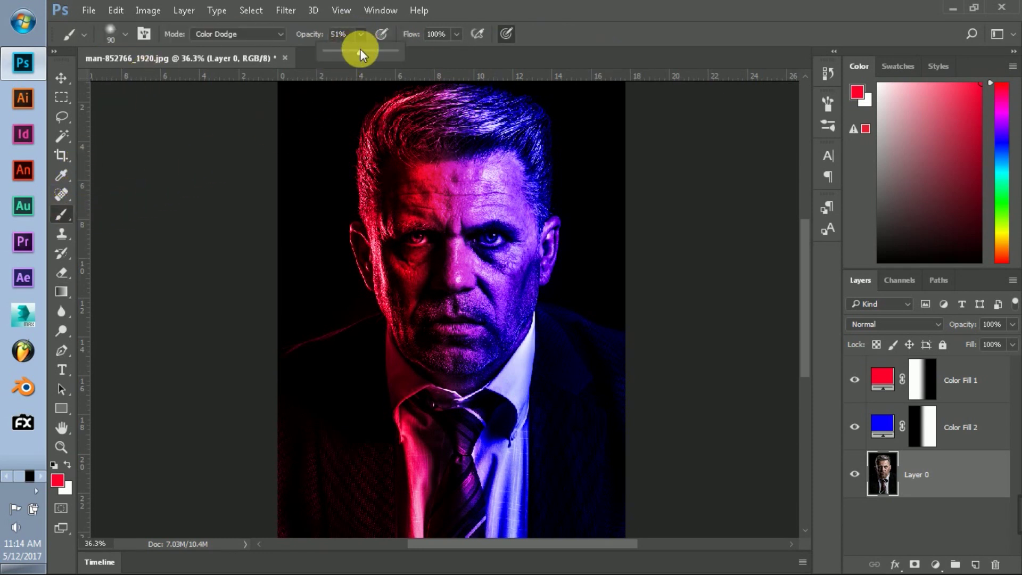
pyautogui.click(280, 34)
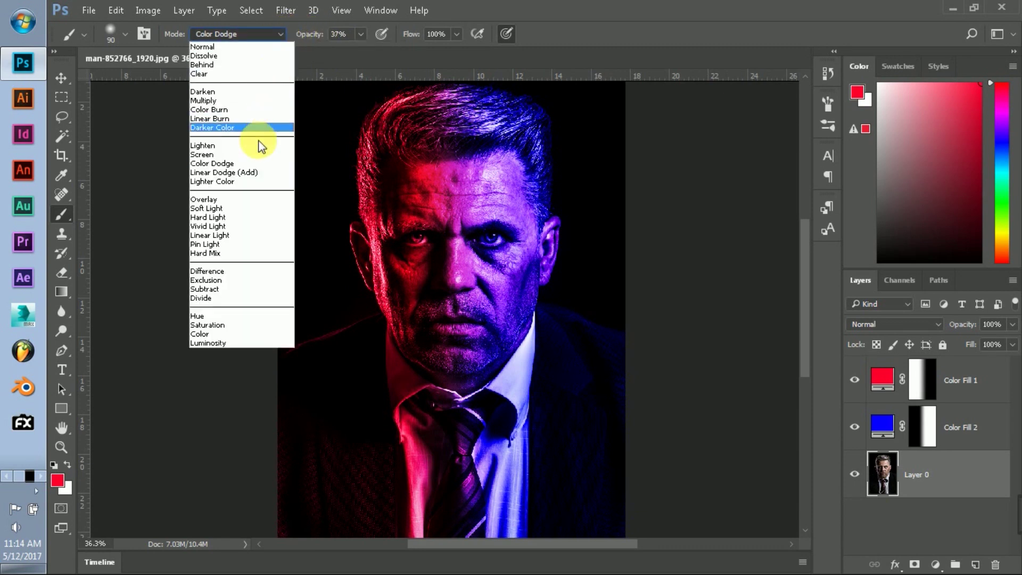
pyautogui.click(255, 166)
pyautogui.moveTo(405, 230)
pyautogui.mouseDown()
pyautogui.moveTo(385, 255)
pyautogui.moveTo(394, 219)
pyautogui.moveTo(405, 219)
pyautogui.moveTo(343, 221)
pyautogui.moveTo(381, 274)
pyautogui.moveTo(410, 221)
pyautogui.moveTo(365, 201)
pyautogui.moveTo(372, 153)
pyautogui.moveTo(369, 171)
pyautogui.moveTo(536, 183)
pyautogui.moveTo(472, 331)
pyautogui.moveTo(367, 319)
pyautogui.moveTo(274, 365)
pyautogui.moveTo(362, 322)
pyautogui.moveTo(282, 386)
pyautogui.moveTo(302, 386)
pyautogui.moveTo(268, 393)
pyautogui.moveTo(296, 383)
pyautogui.mouseUp()
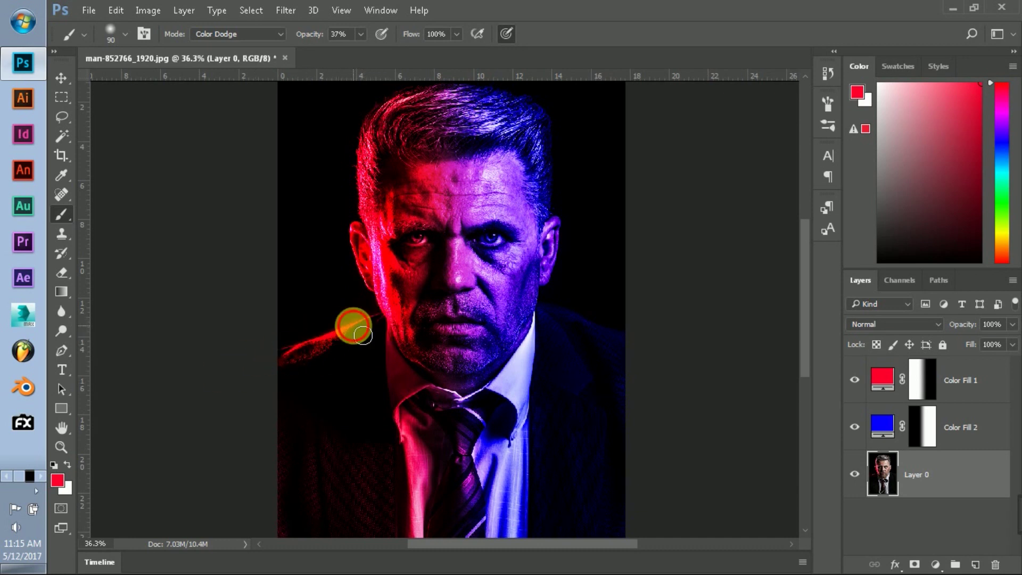
pyautogui.click(1002, 142)
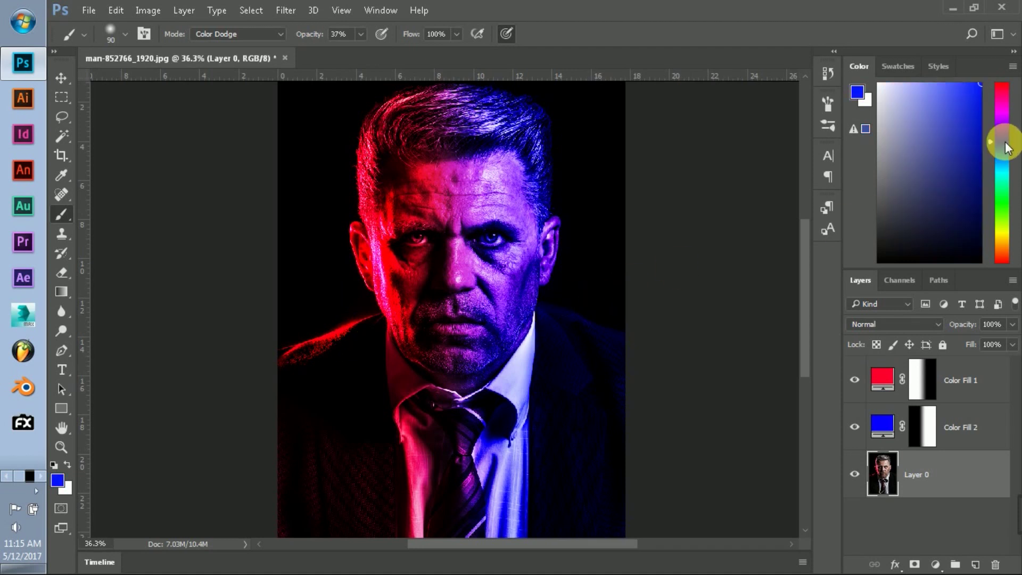
# Paint a blue Color Dodge glow down the right hair and shoulder, then select Color Fill 1.
pyautogui.moveTo(562, 167)
pyautogui.mouseDown()
pyautogui.moveTo(554, 200)
pyautogui.moveTo(550, 132)
pyautogui.moveTo(529, 103)
pyautogui.moveTo(560, 156)
pyautogui.moveTo(535, 240)
pyautogui.moveTo(553, 287)
pyautogui.moveTo(548, 216)
pyautogui.moveTo(532, 292)
pyautogui.moveTo(614, 335)
pyautogui.moveTo(652, 372)
pyautogui.moveTo(591, 340)
pyautogui.moveTo(648, 363)
pyautogui.moveTo(598, 329)
pyautogui.moveTo(649, 437)
pyautogui.moveTo(504, 276)
pyautogui.moveTo(657, 358)
pyautogui.moveTo(648, 347)
pyautogui.moveTo(511, 330)
pyautogui.moveTo(501, 362)
pyautogui.mouseUp()
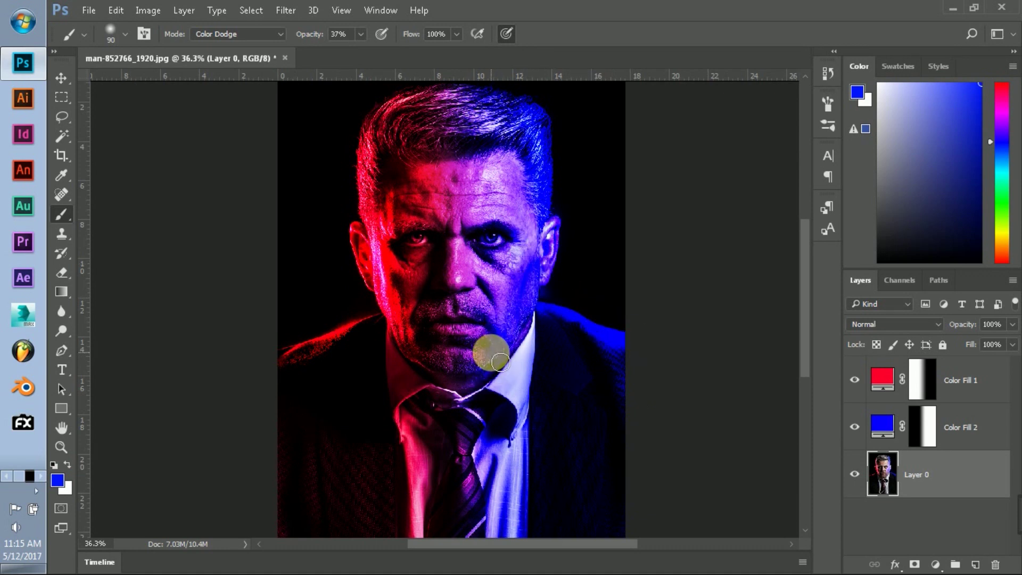
pyautogui.click(882, 379)
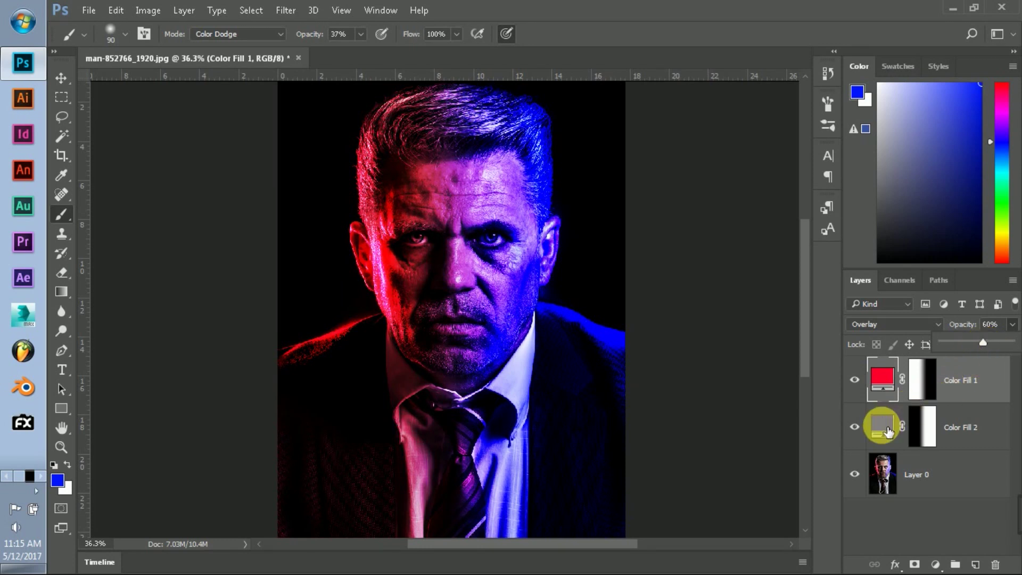
# Lower Color Fill 2's opacity to 62%, then return to the brush on Layer 0.
pyautogui.click(907, 432)
pyautogui.moveTo(997, 342); pyautogui.dragTo(985, 344)
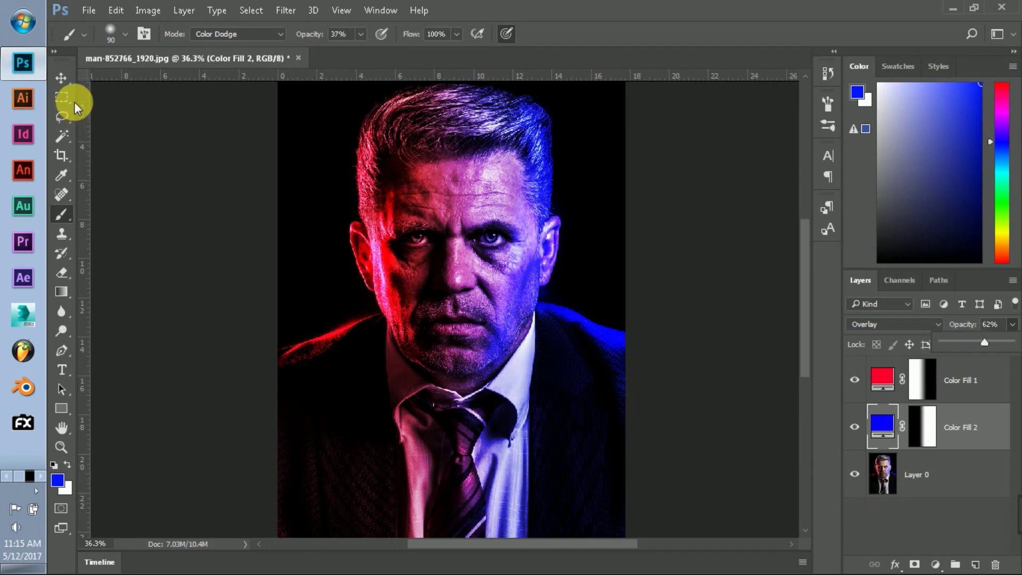
pyautogui.click(64, 85)
pyautogui.scroll(-1, 725, 385)
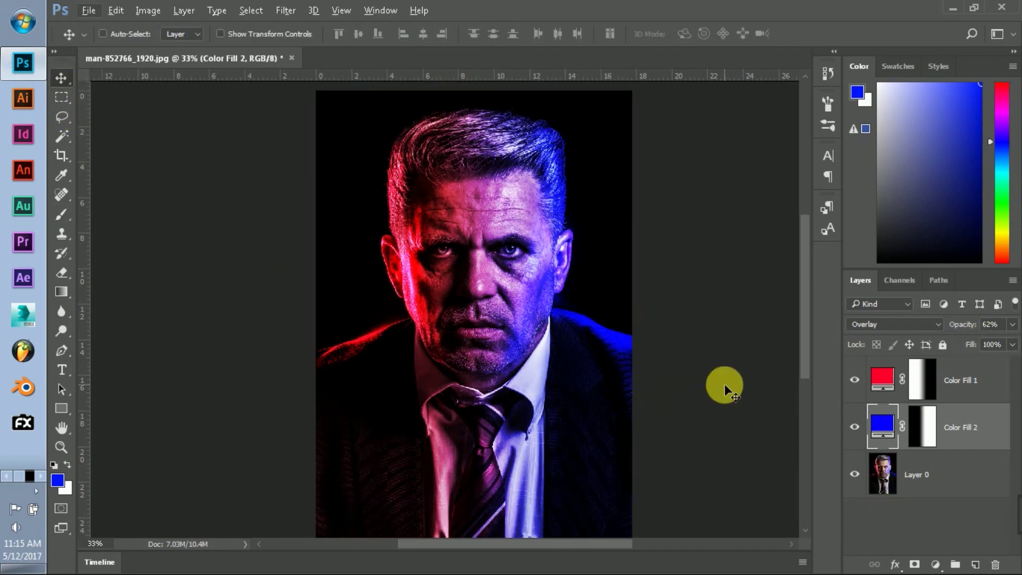
pyautogui.click(62, 210)
pyautogui.click(884, 474)
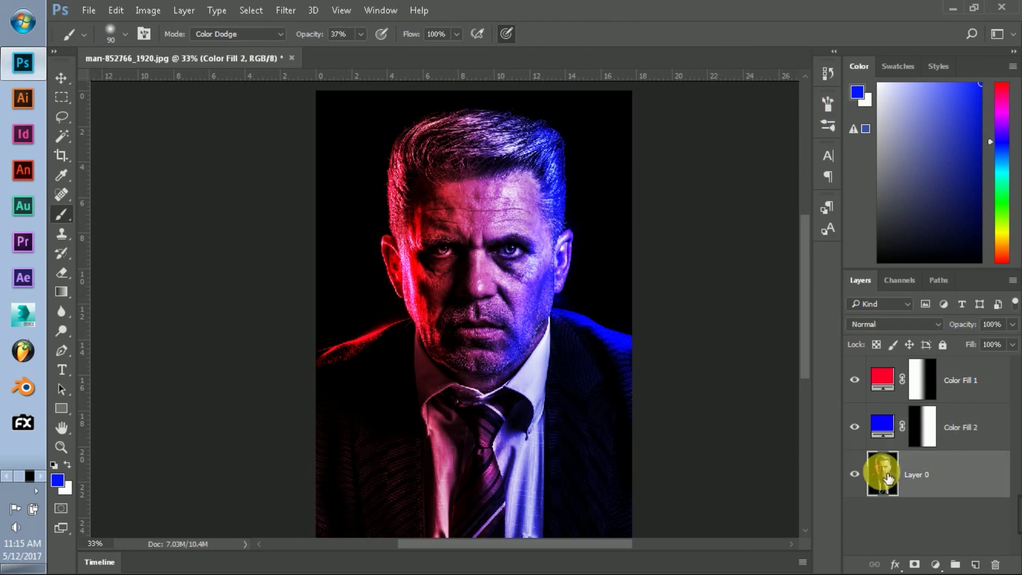
# Dodge blue highlights onto the face, right temple and right jacket shoulder on Layer 0.
pyautogui.scroll(2, 457, 265)
pyautogui.moveTo(482, 265); pyautogui.dragTo(557, 248)
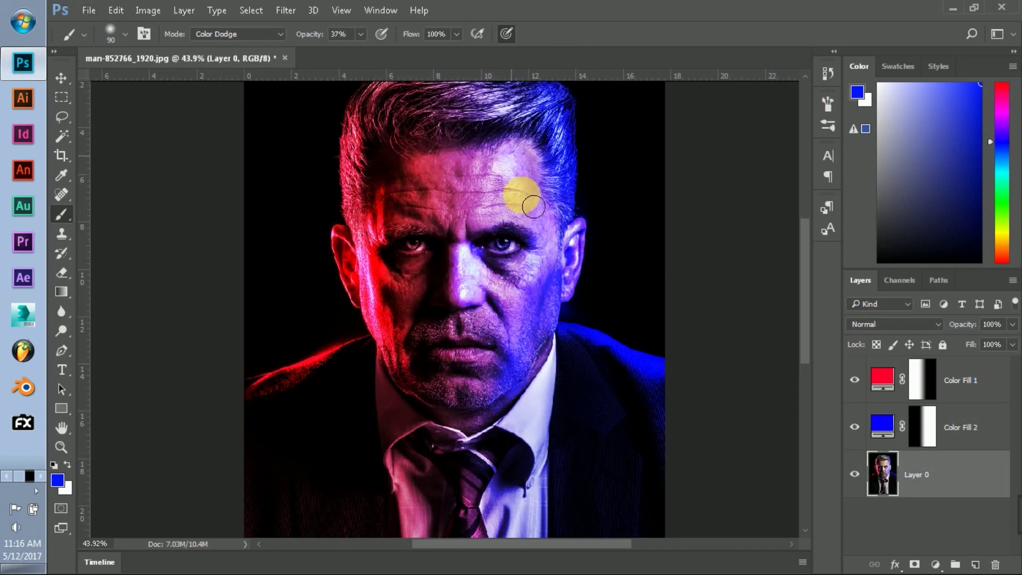
pyautogui.scroll(-5, 530, 239)
pyautogui.scroll(-3, 507, 357)
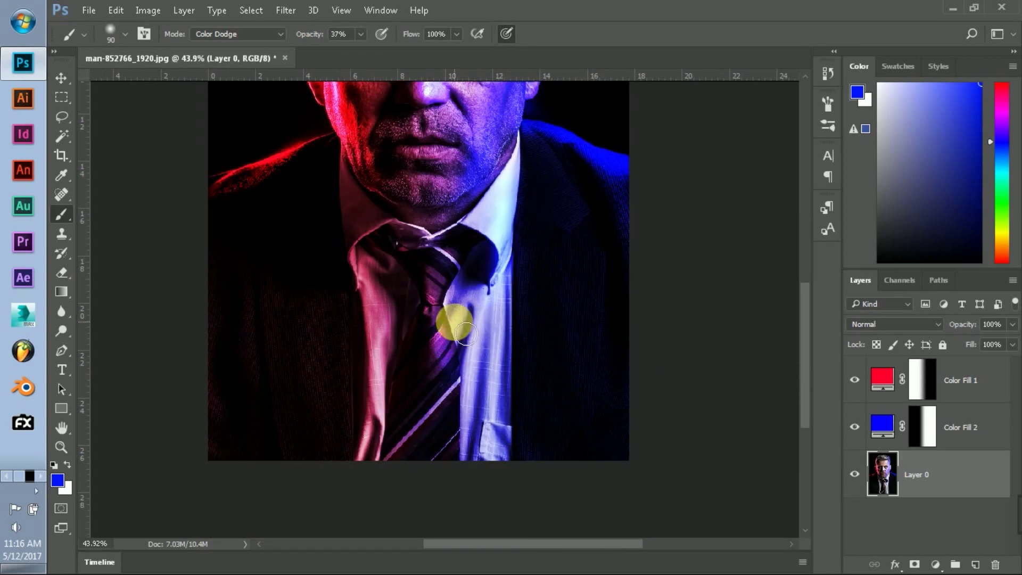
pyautogui.moveTo(550, 298); pyautogui.dragTo(554, 415)
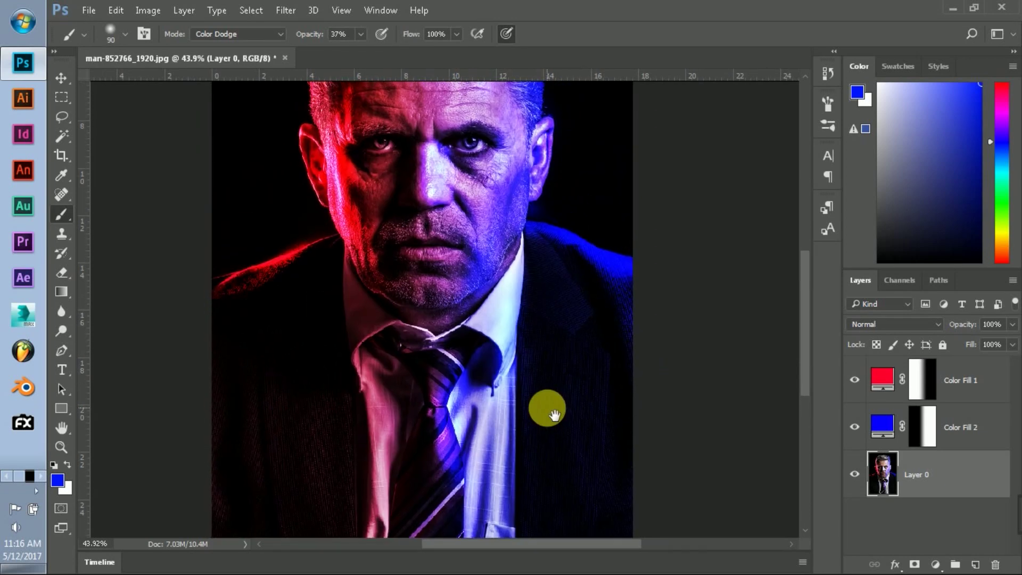
pyautogui.scroll(-3, 586, 362)
pyautogui.moveTo(478, 250); pyautogui.dragTo(579, 368)
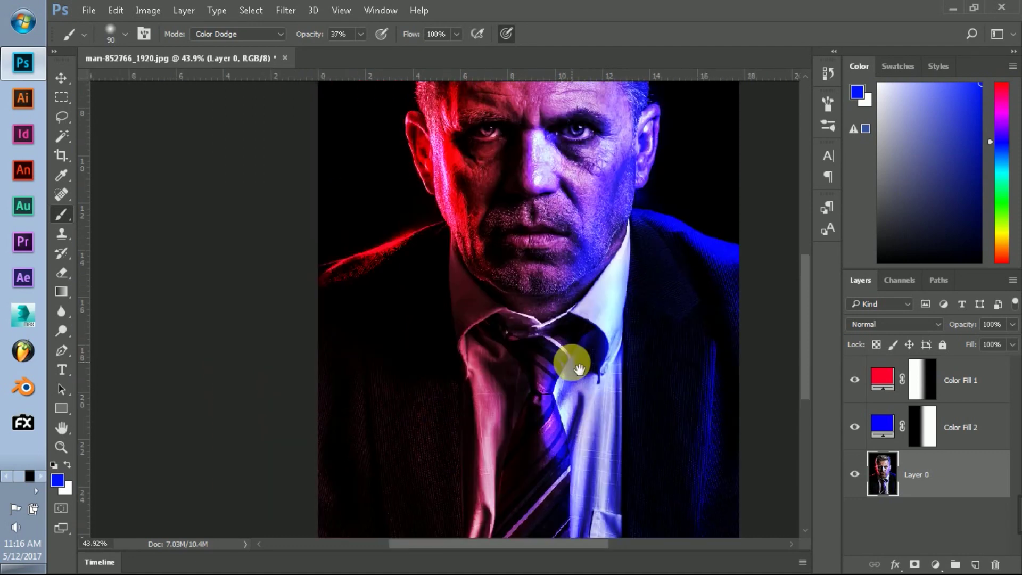
pyautogui.moveTo(696, 315); pyautogui.dragTo(654, 287)
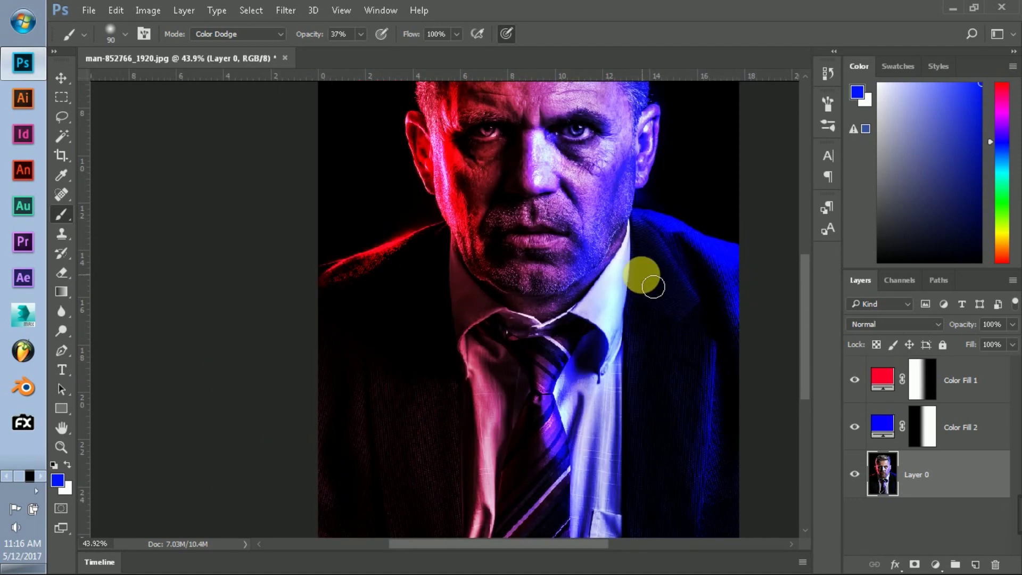
# Switch to red and dodge highlights onto the left jacket, the tie and beside the nose.
pyautogui.click(1003, 85)
pyautogui.moveTo(444, 237); pyautogui.dragTo(532, 273)
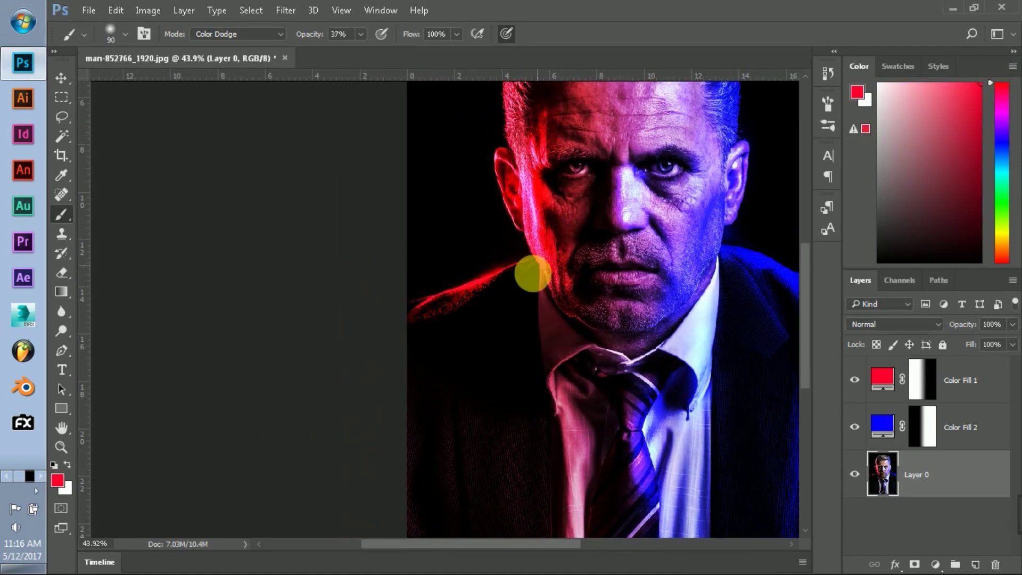
pyautogui.scroll(-3, 484, 247)
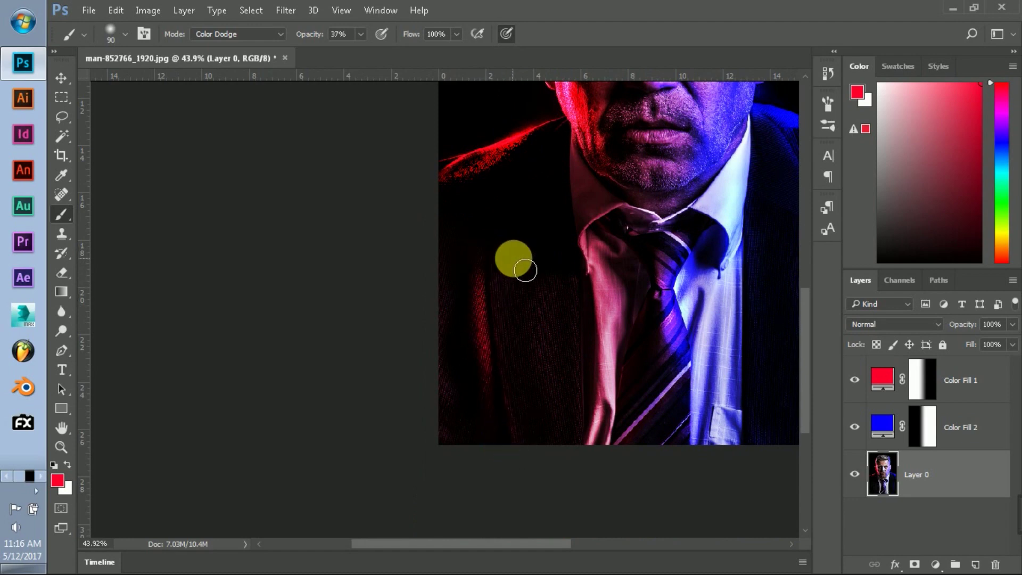
pyautogui.moveTo(482, 291); pyautogui.dragTo(603, 334)
pyautogui.scroll(3, 585, 351)
pyautogui.scroll(-1, 527, 384)
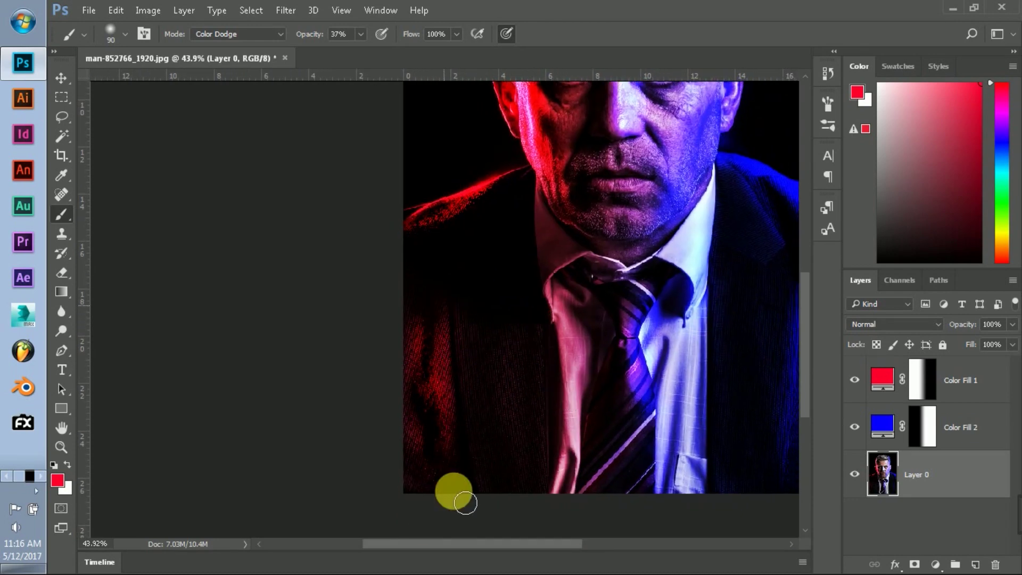
pyautogui.moveTo(532, 372)
pyautogui.mouseDown()
pyautogui.moveTo(507, 506)
pyautogui.moveTo(557, 401)
pyautogui.mouseUp()
pyautogui.scroll(-3, 532, 330)
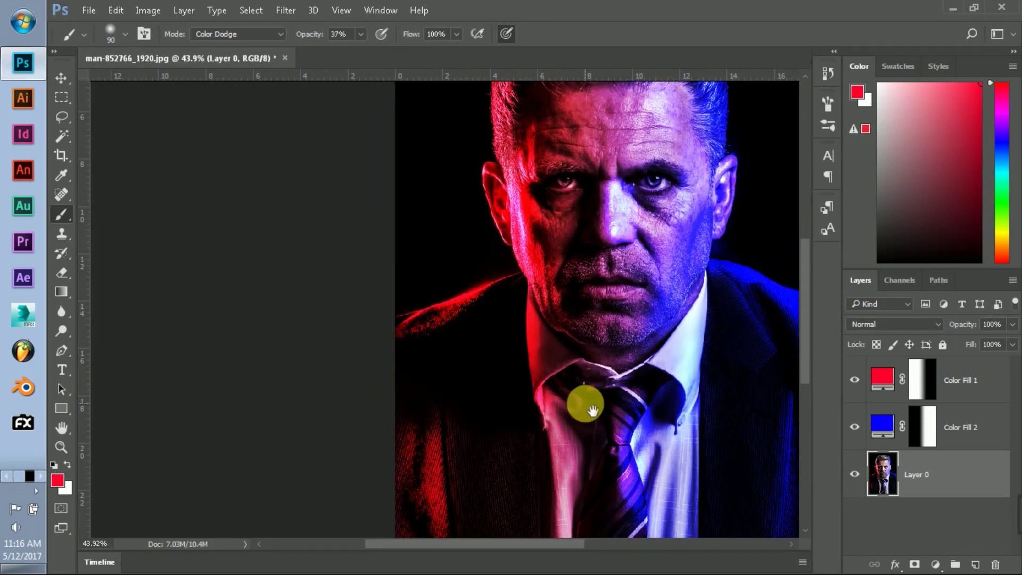
pyautogui.scroll(-8, 583, 405)
pyautogui.moveTo(607, 371)
pyautogui.mouseDown()
pyautogui.moveTo(593, 276)
pyautogui.moveTo(577, 365)
pyautogui.moveTo(635, 339)
pyautogui.moveTo(582, 372)
pyautogui.mouseUp()
pyautogui.scroll(8, 569, 373)
pyautogui.scroll(2, 575, 320)
pyautogui.moveTo(582, 264); pyautogui.dragTo(605, 339)
# Pick a pale pink-white paint colour.
pyautogui.scroll(2, 595, 334)
pyautogui.hscroll(-1, 570, 217)
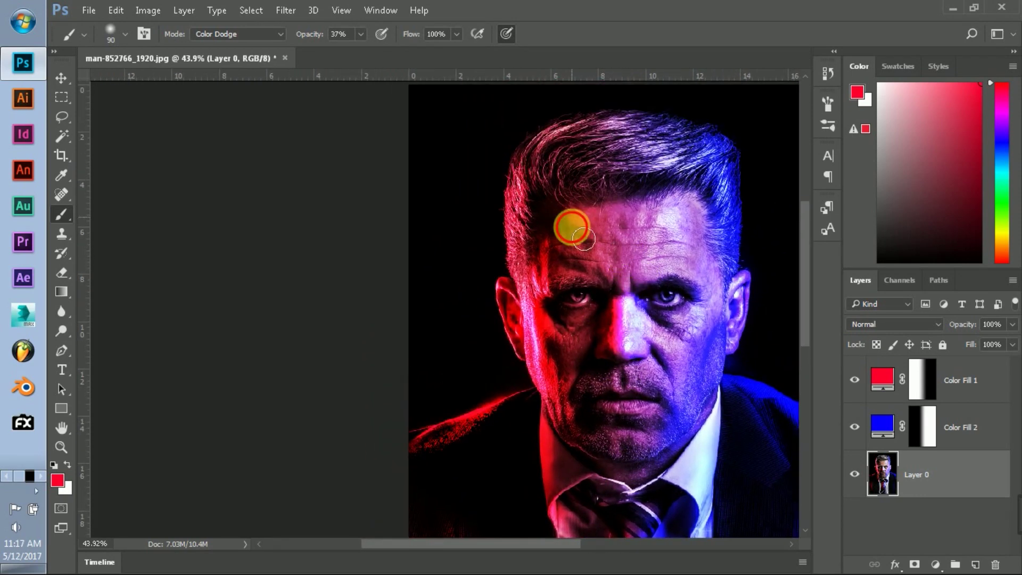
pyautogui.keyDown('alt'); pyautogui.click(646, 285); pyautogui.keyUp('alt')
pyautogui.scroll(-3, 669, 287)
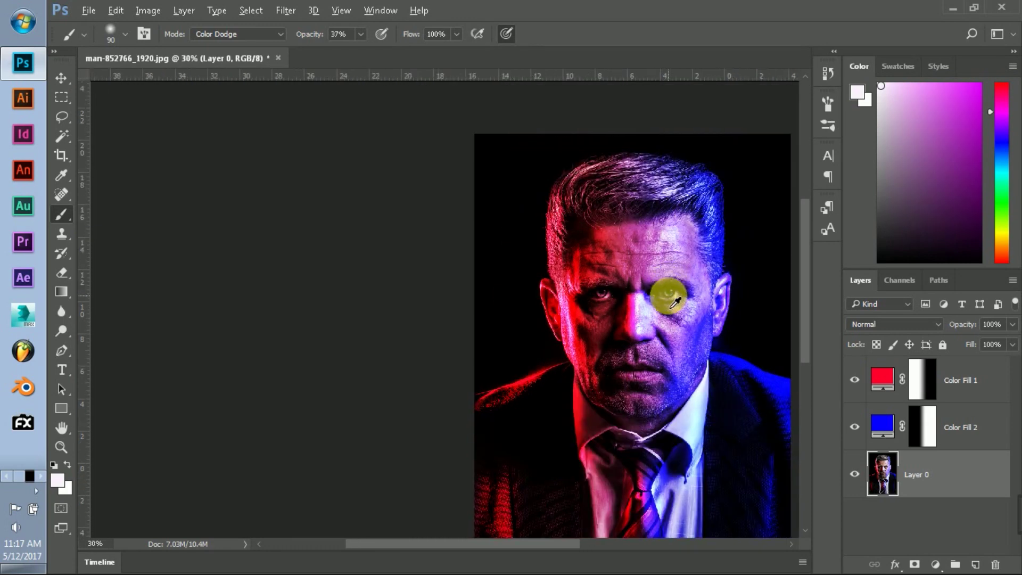
pyautogui.scroll(-2, 621, 324)
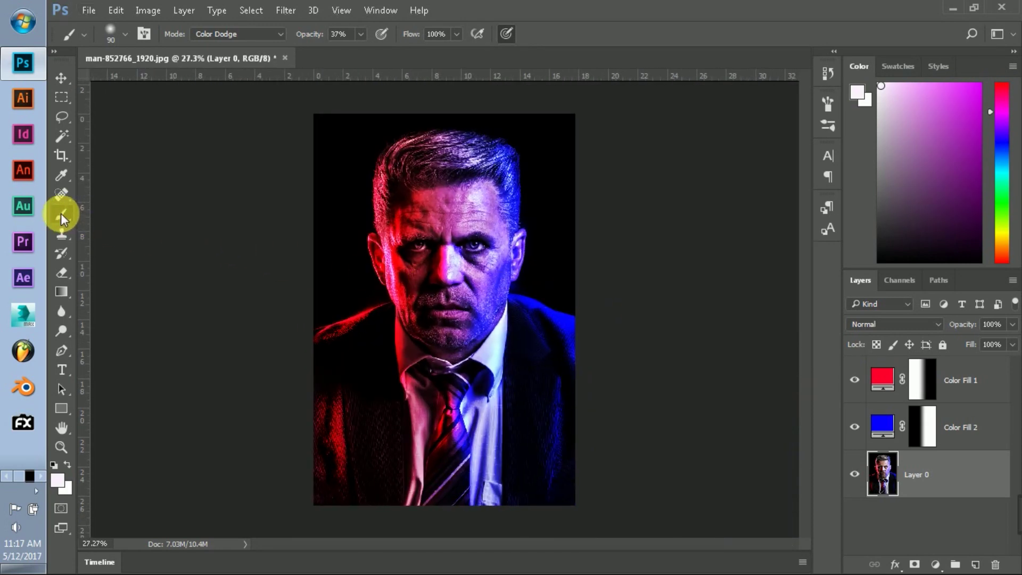
# On a new layer, paint a soft red glow along the left face and shoulder with a 300-size Normal brush.
pyautogui.click(977, 566)
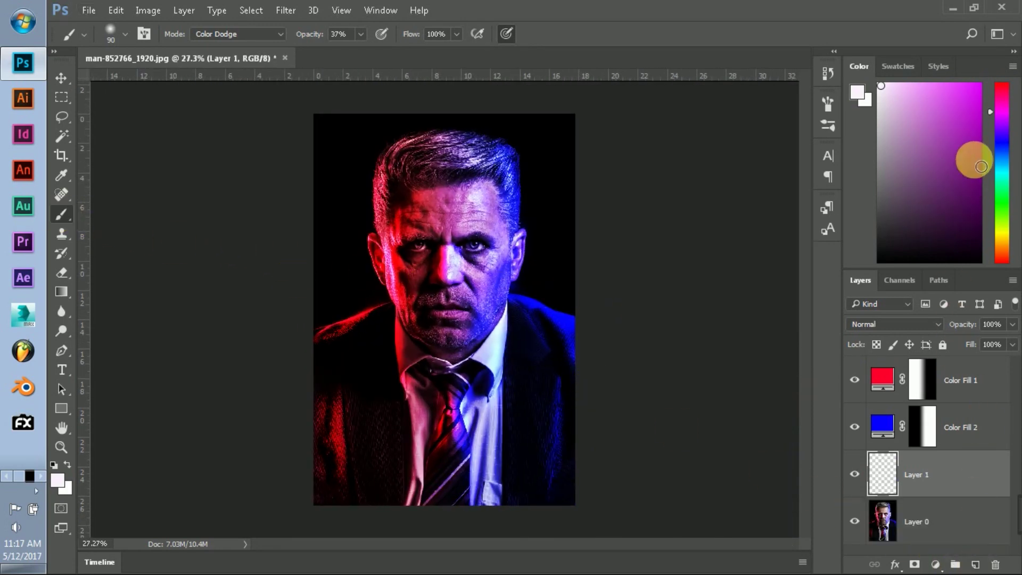
pyautogui.moveTo(1001, 97)
pyautogui.mouseDown()
pyautogui.moveTo(1003, 80)
pyautogui.moveTo(981, 84)
pyautogui.mouseUp()
pyautogui.press(']')
pyautogui.press(']')
pyautogui.press(']')
pyautogui.click(269, 35)
pyautogui.click(251, 49)
pyautogui.moveTo(387, 201)
pyautogui.mouseDown()
pyautogui.moveTo(404, 338)
pyautogui.moveTo(414, 186)
pyautogui.mouseUp()
pyautogui.hotkey('ctrl', 'z')
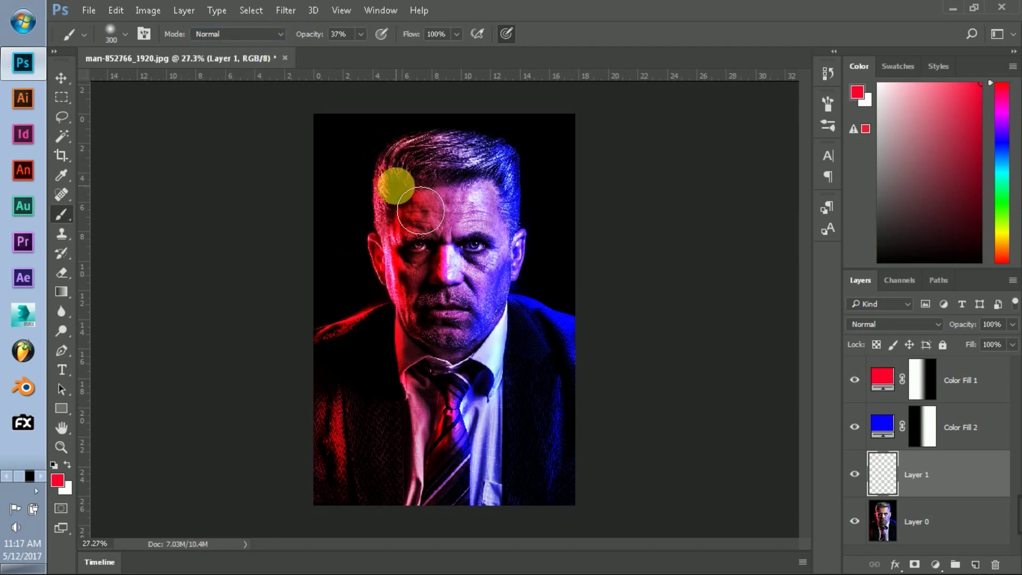
pyautogui.scroll(2, 388, 183)
pyautogui.moveTo(412, 209)
pyautogui.mouseDown()
pyautogui.moveTo(423, 235)
pyautogui.moveTo(417, 353)
pyautogui.moveTo(362, 403)
pyautogui.mouseUp()
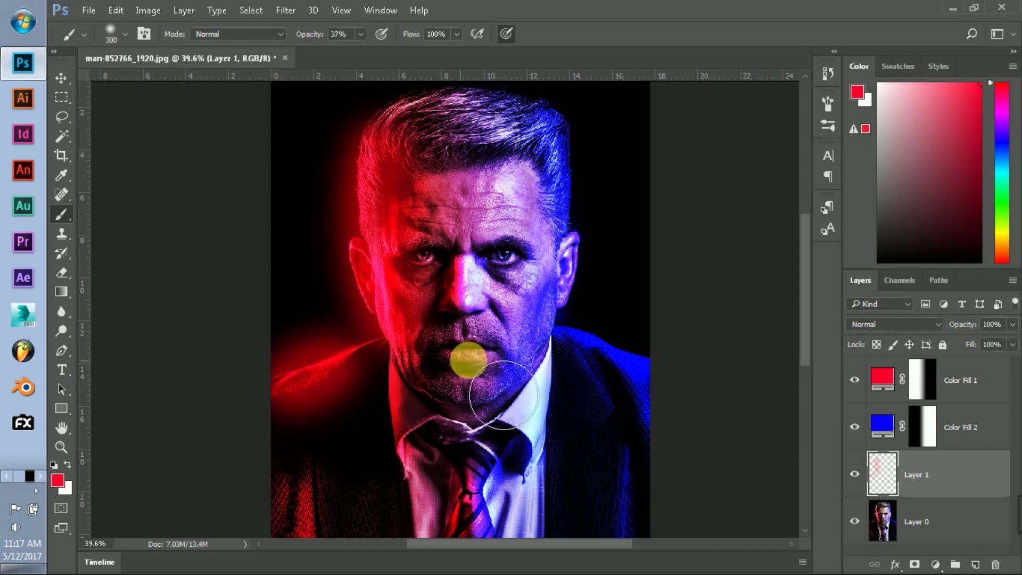
# Set Layer 1 to Screen blend at 10% opacity and add an empty Layer 2.
pyautogui.click(895, 325)
pyautogui.click(852, 126)
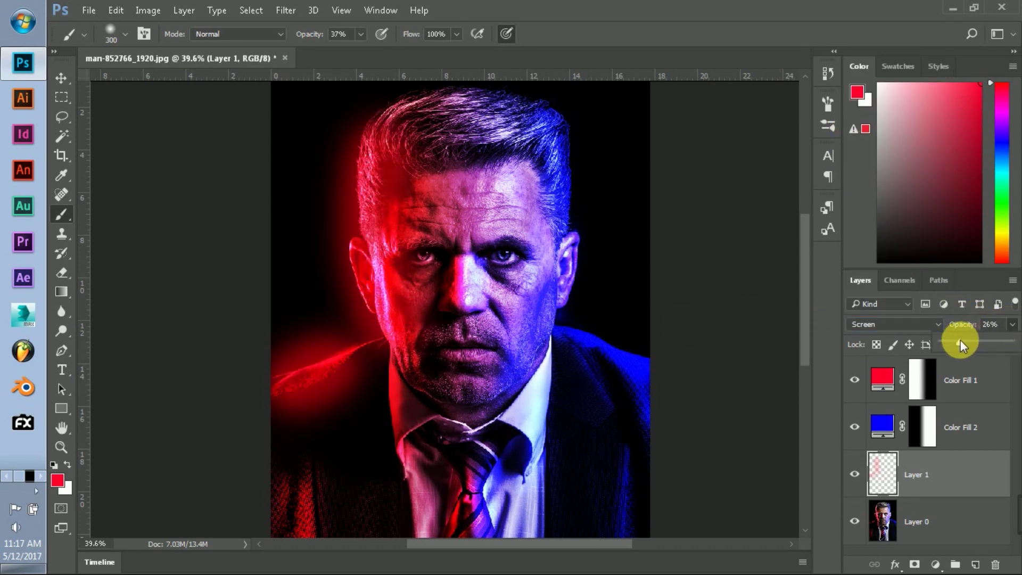
pyautogui.moveTo(949, 346); pyautogui.dragTo(948, 344)
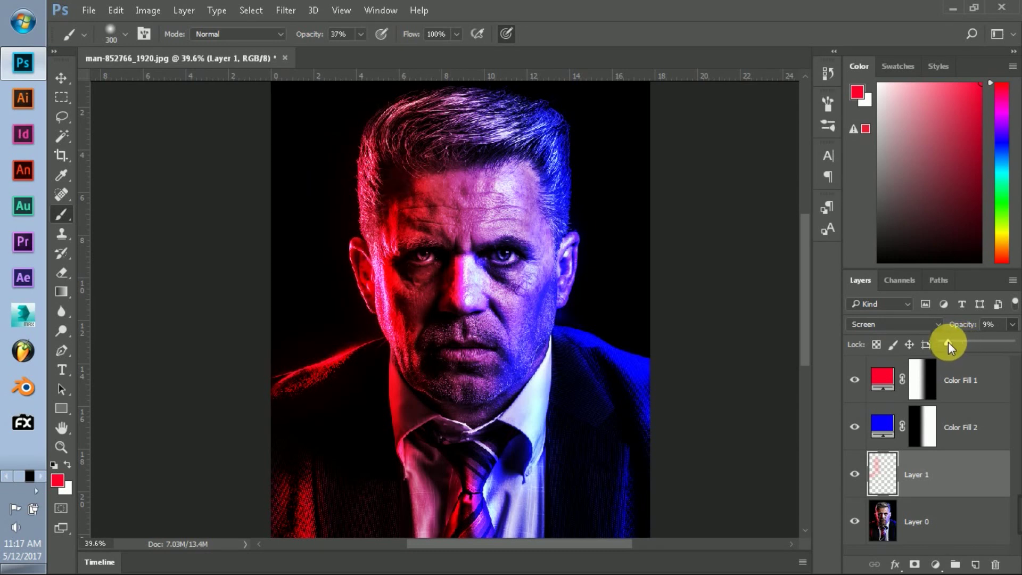
pyautogui.click(972, 324)
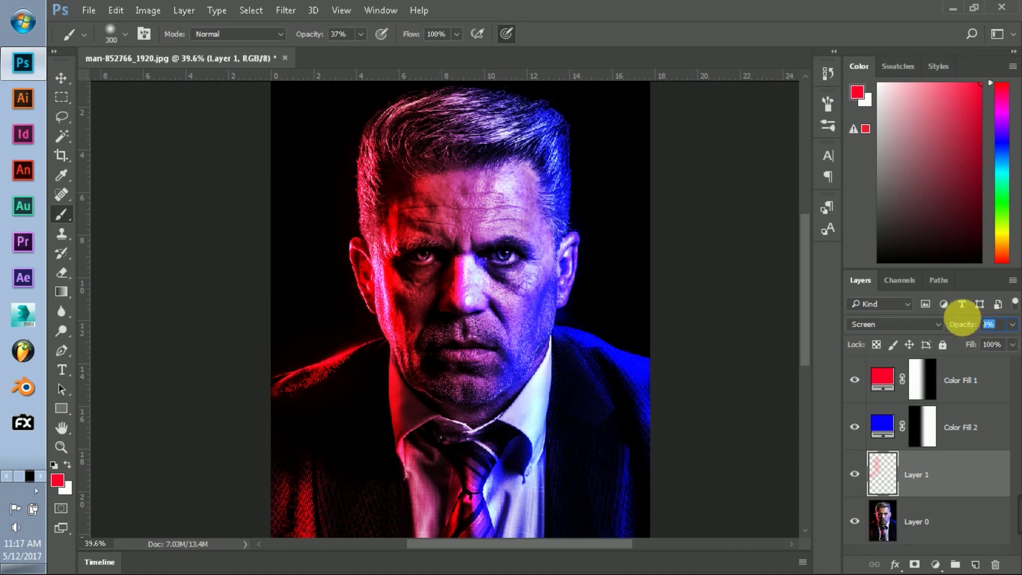
pyautogui.write('10')
pyautogui.press('Return')
pyautogui.click(975, 563)
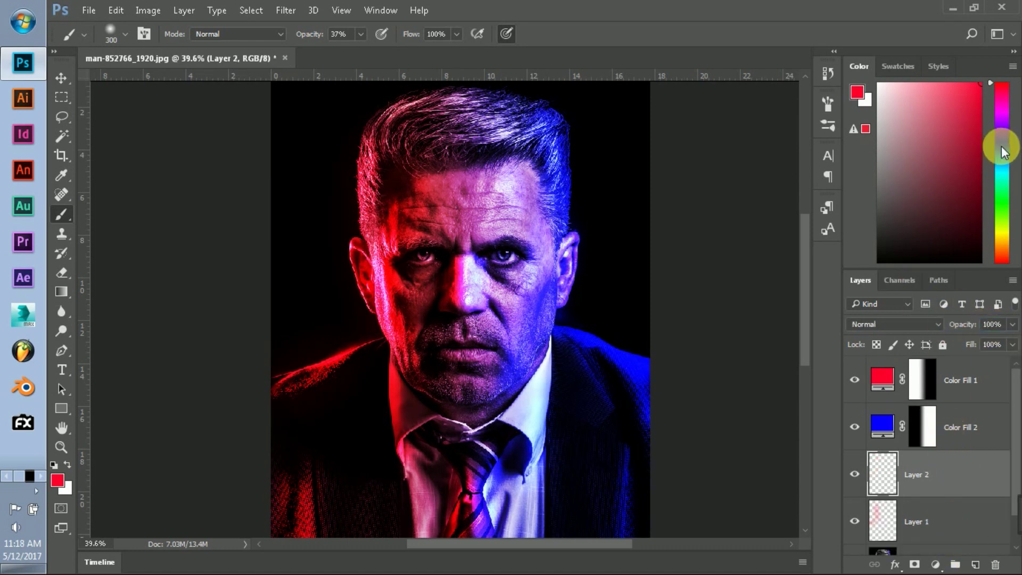
# Paint a soft blue glow down the head's right side on Layer 2 at 10% opacity.
pyautogui.click(1002, 145)
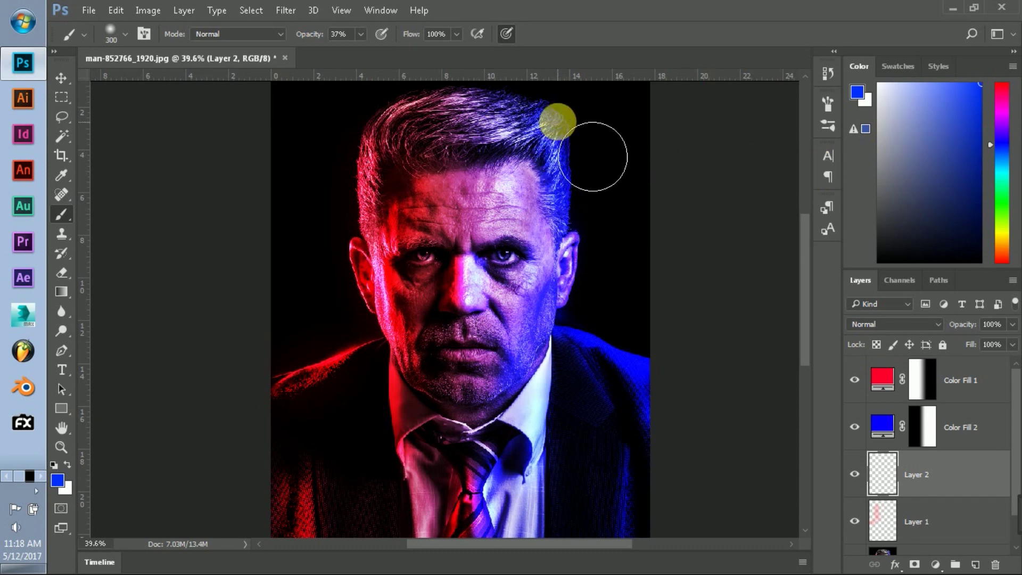
pyautogui.moveTo(593, 157); pyautogui.dragTo(617, 340)
pyautogui.hotkey('ctrl', 'z')
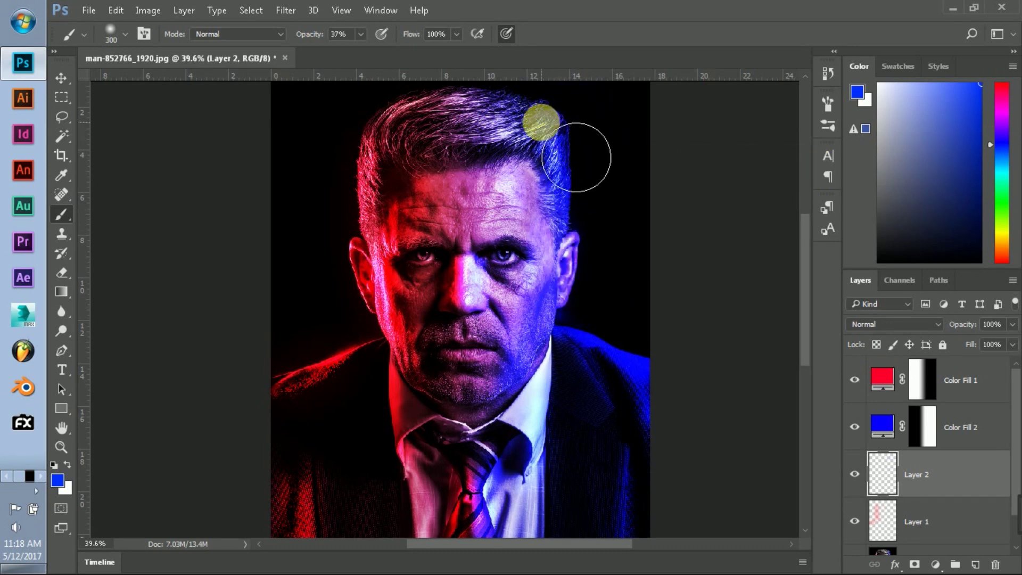
pyautogui.moveTo(576, 157); pyautogui.dragTo(677, 406)
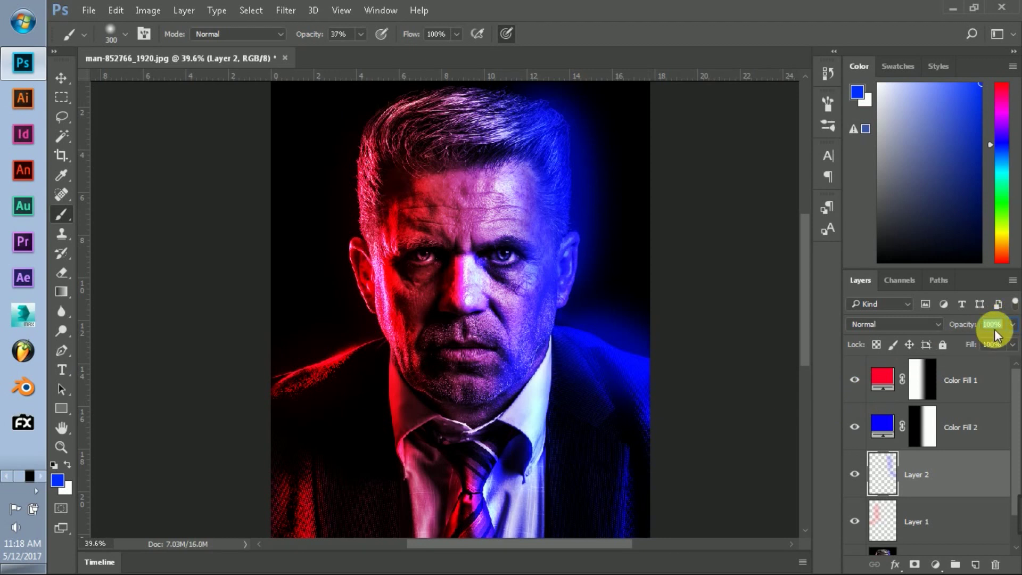
pyautogui.write('10')
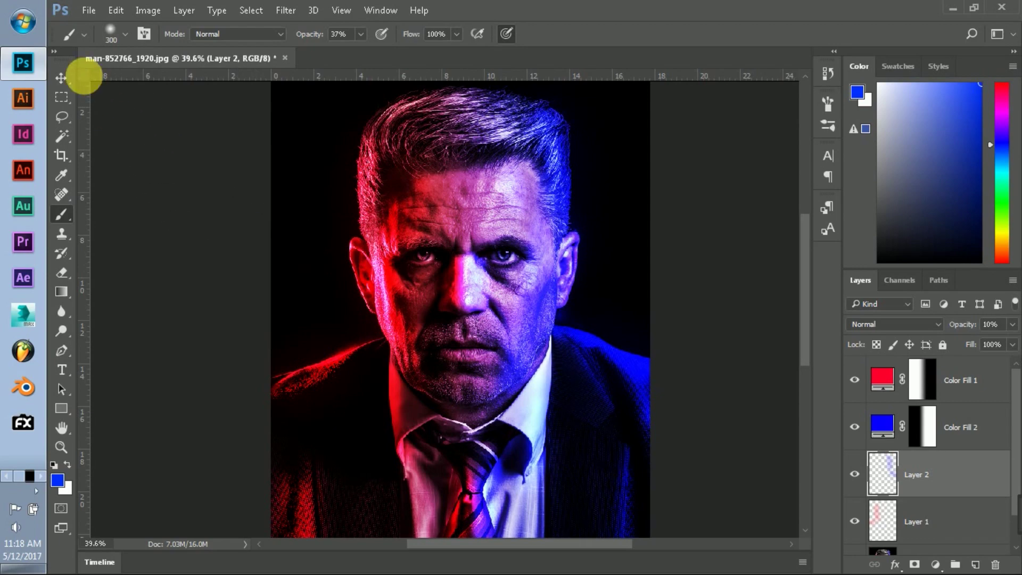
pyautogui.click(61, 78)
pyautogui.scroll(-2, 448, 335)
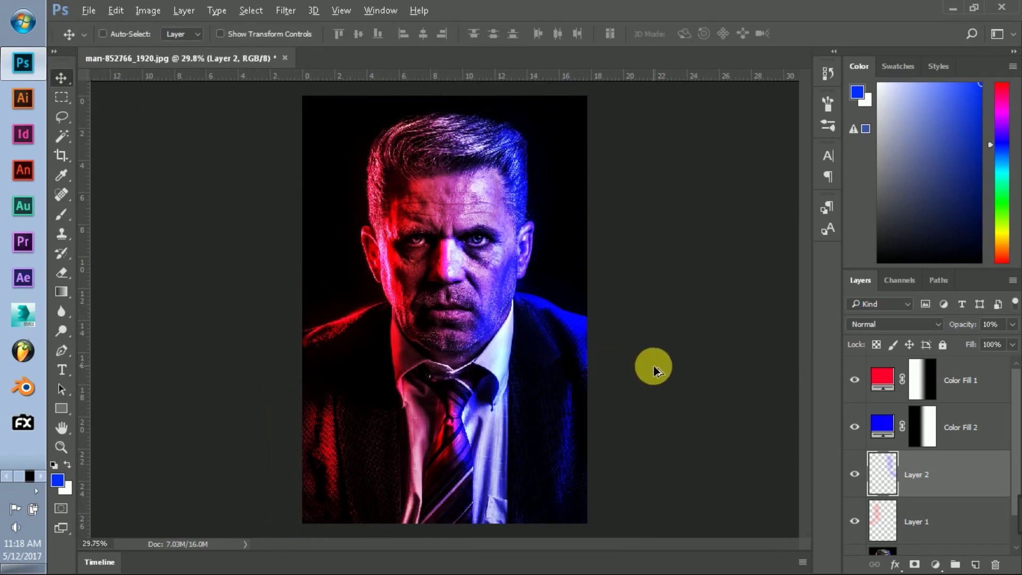
# Select Layer 0 and choose the standard Brush Tool.
pyautogui.scroll(3, 443, 228)
pyautogui.scroll(3, 442, 228)
pyautogui.scroll(2, 442, 228)
pyautogui.scroll(2, 443, 228)
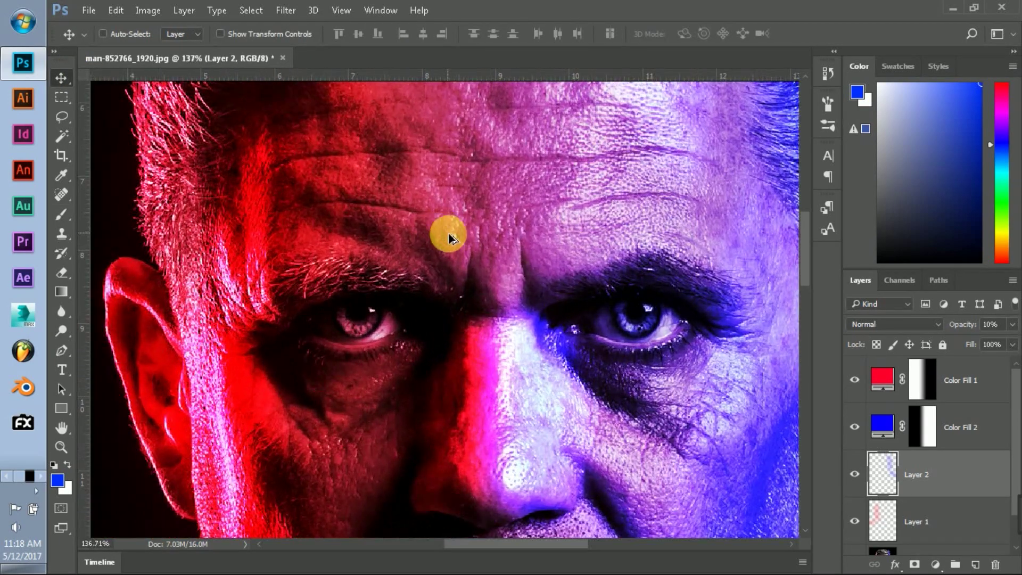
pyautogui.scroll(-1, 1014, 487)
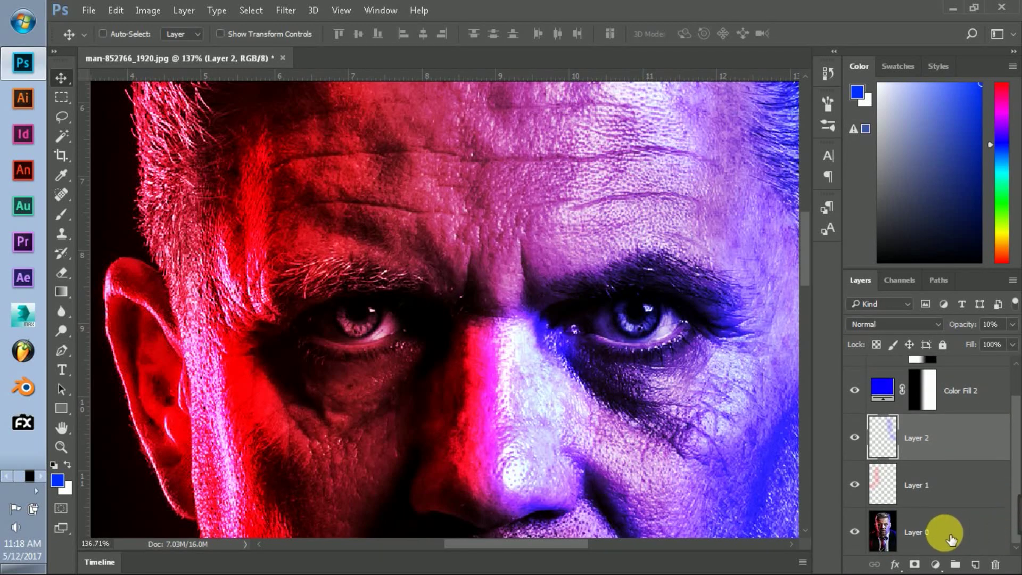
pyautogui.click(893, 539)
pyautogui.click(61, 214)
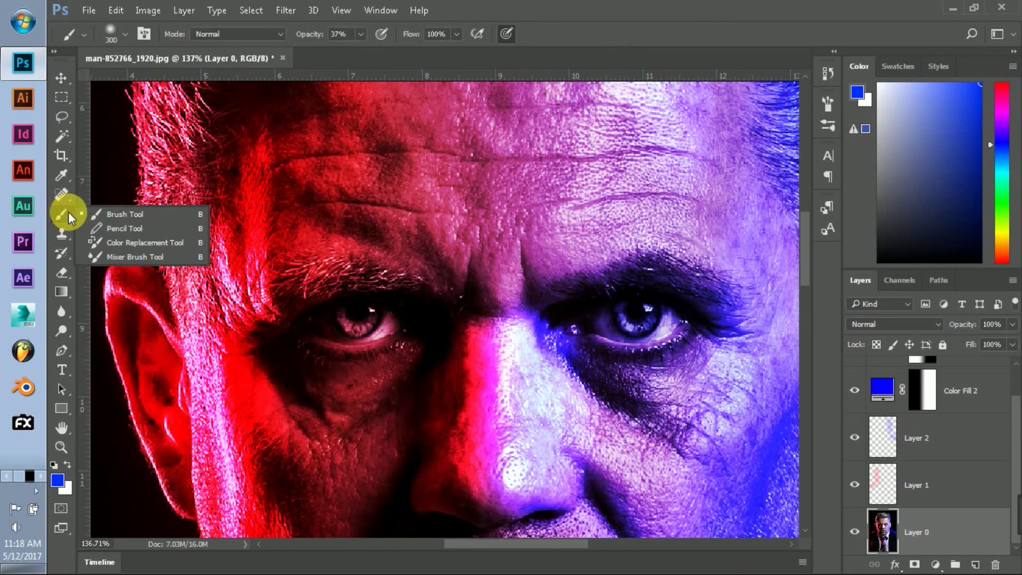
pyautogui.click(101, 210)
# Paint the left iris blue with a 47 px Overlay brush, then pick red as the colour.
pyautogui.click(235, 36)
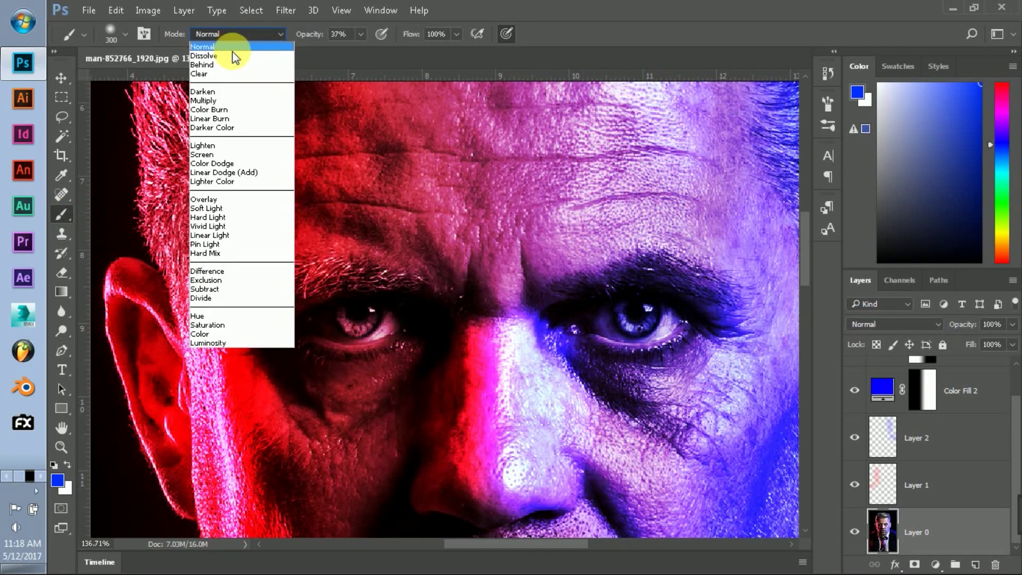
pyautogui.click(223, 205)
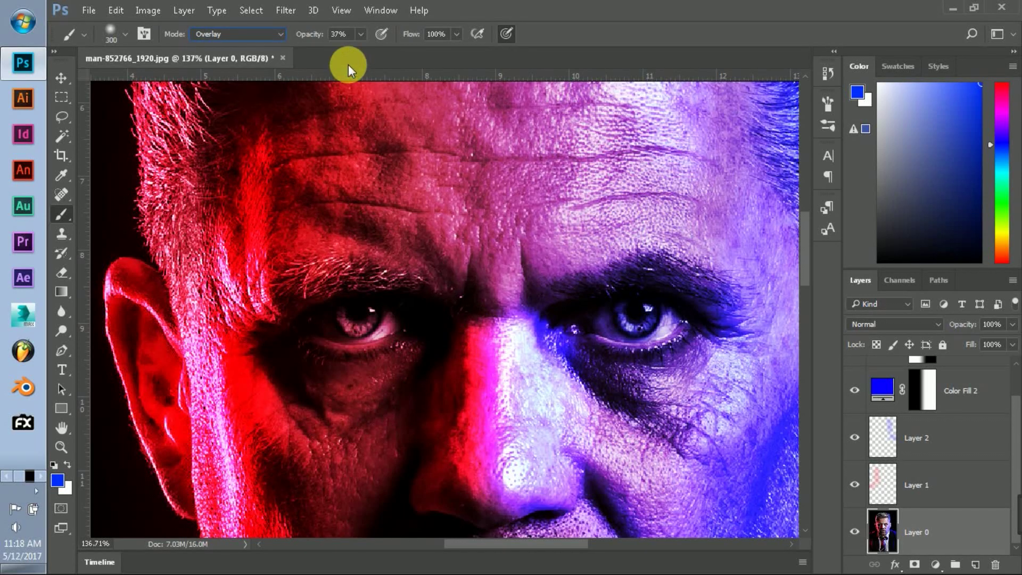
pyautogui.rightClick(391, 134)
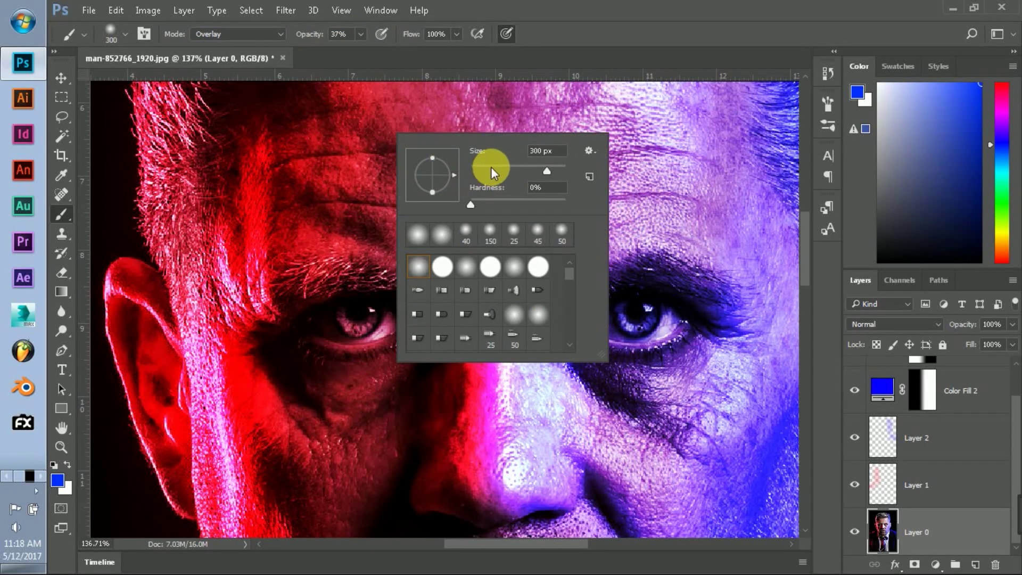
pyautogui.click(631, 6)
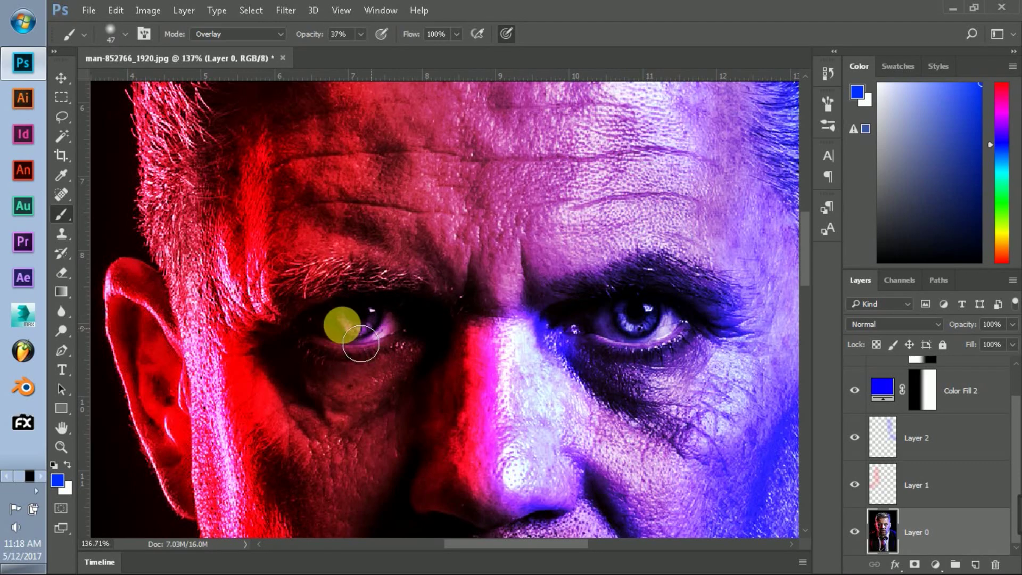
pyautogui.keyDown('alt'); pyautogui.scroll(3, 378, 338); pyautogui.keyUp('alt')
pyautogui.moveTo(388, 341)
pyautogui.mouseDown()
pyautogui.moveTo(370, 336)
pyautogui.moveTo(391, 351)
pyautogui.moveTo(375, 336)
pyautogui.mouseUp()
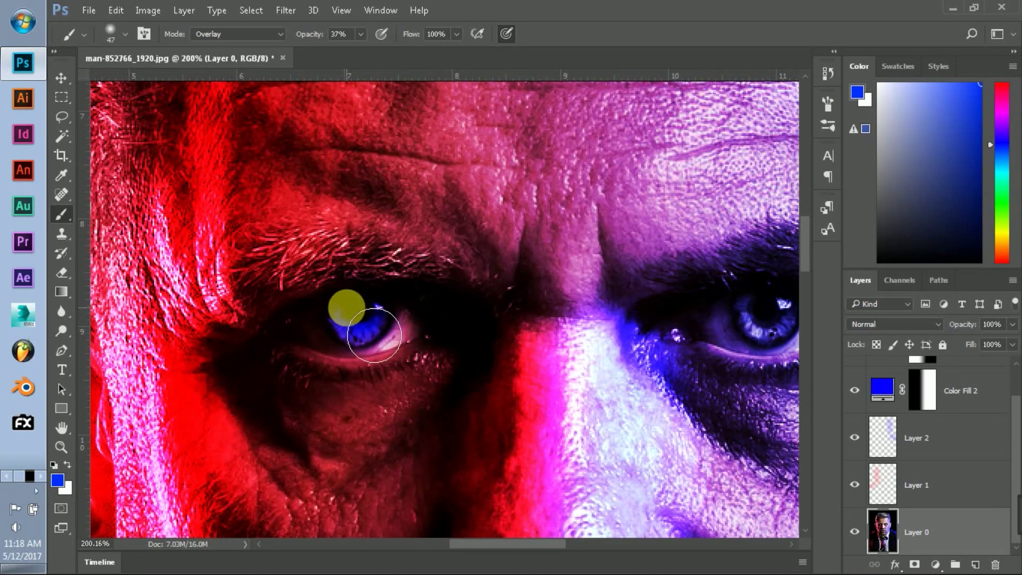
pyautogui.moveTo(617, 366)
pyautogui.mouseDown()
pyautogui.moveTo(450, 358)
pyautogui.moveTo(544, 369)
pyautogui.mouseUp()
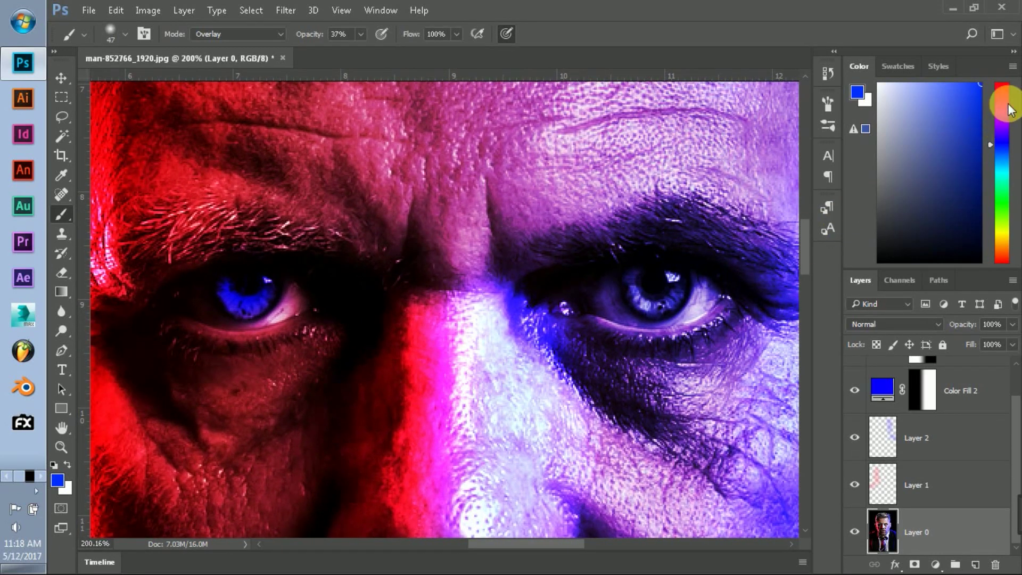
pyautogui.click(1011, 87)
# Brush red over the right iris with the Overlay brush, then zoom out.
pyautogui.moveTo(708, 298); pyautogui.dragTo(687, 325)
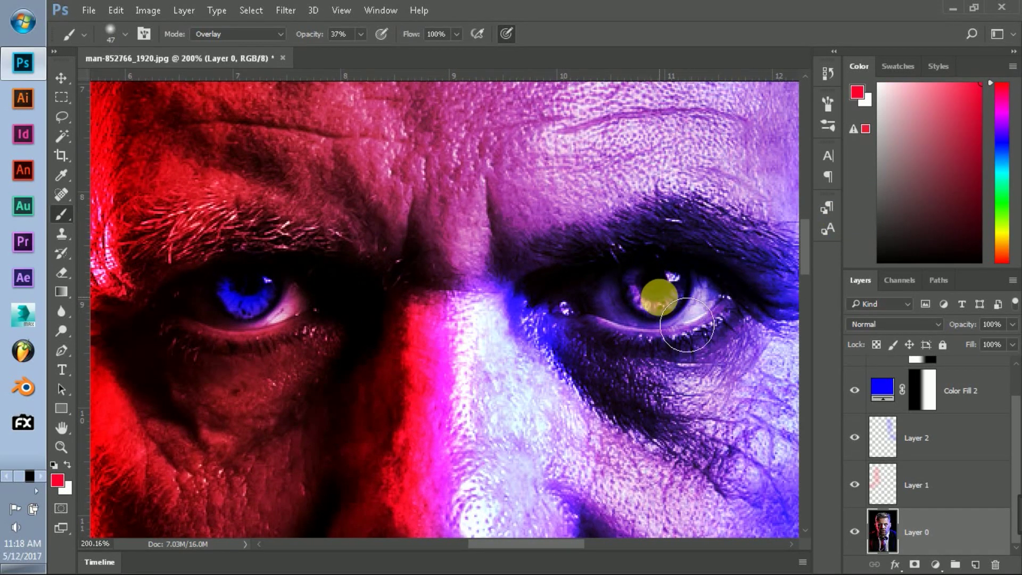
pyautogui.moveTo(686, 330); pyautogui.dragTo(679, 306)
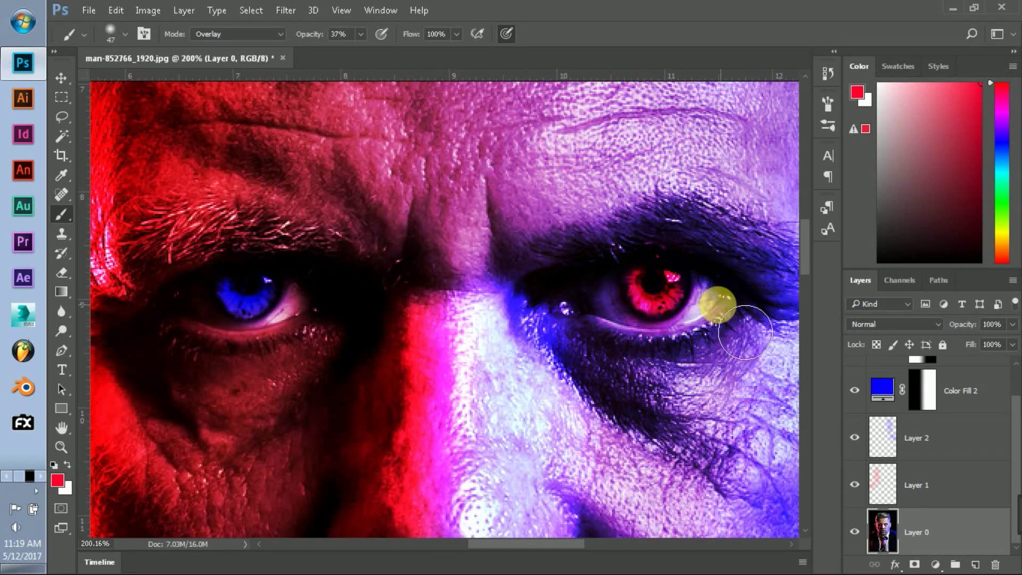
pyautogui.scroll(-5, 671, 319)
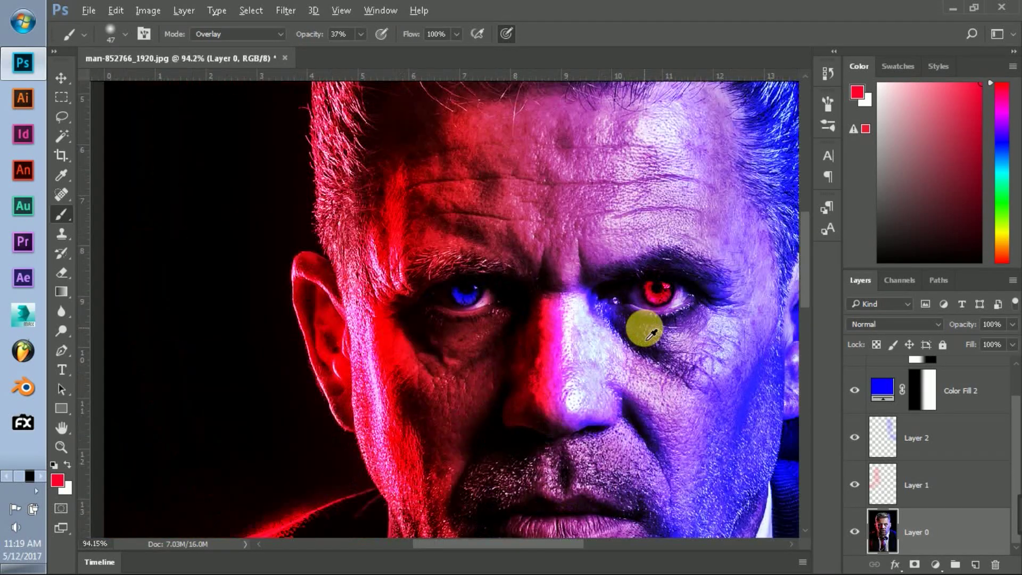